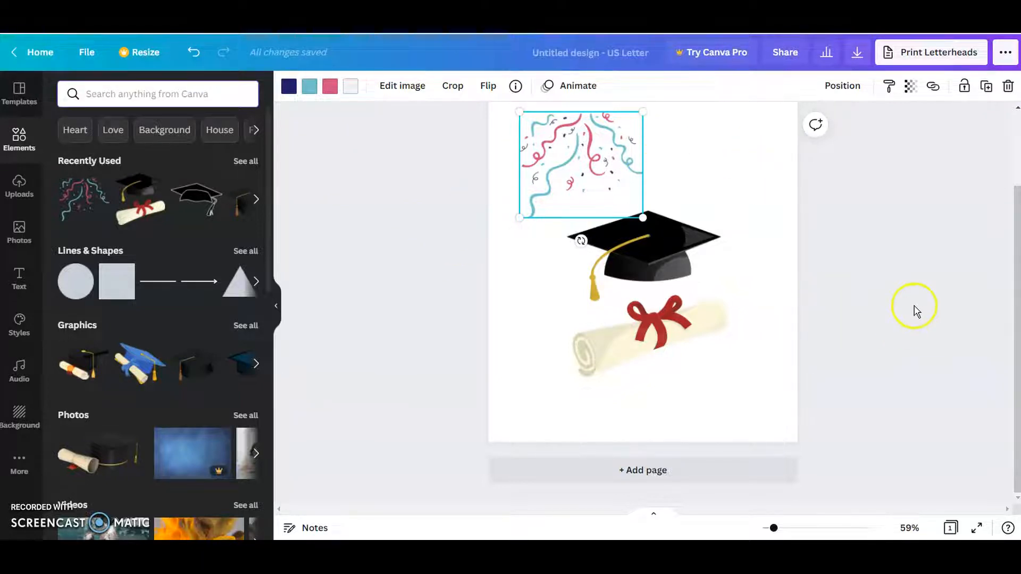
Search the elements for "graduation cap" and find the cap-and-diploma graphic used on the page among the results.
{"action": "scroll", "coordinate": [915, 308], "scroll_direction": "up", "scroll_amount": 2}
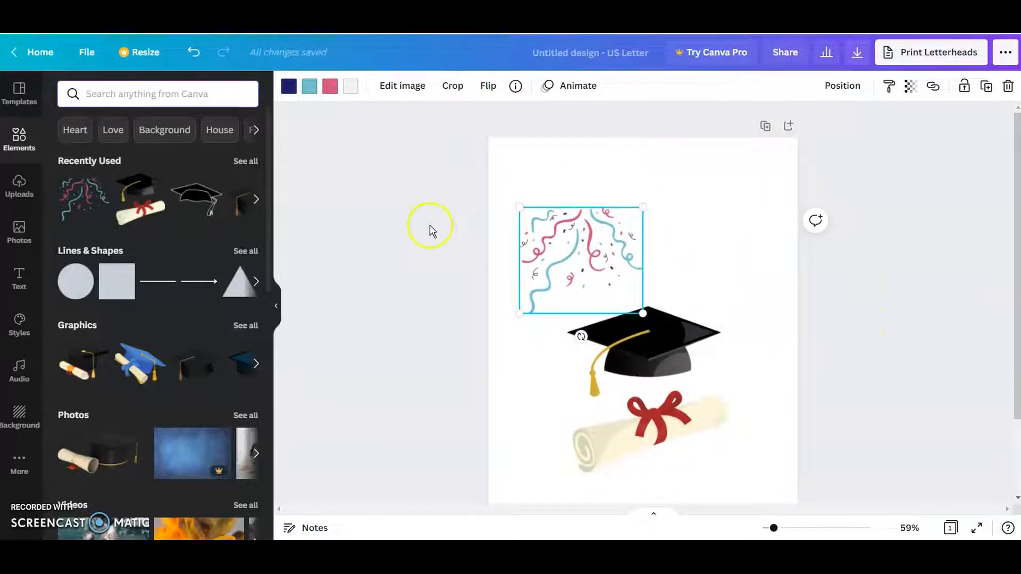
{"action": "left_click", "coordinate": [727, 243]}
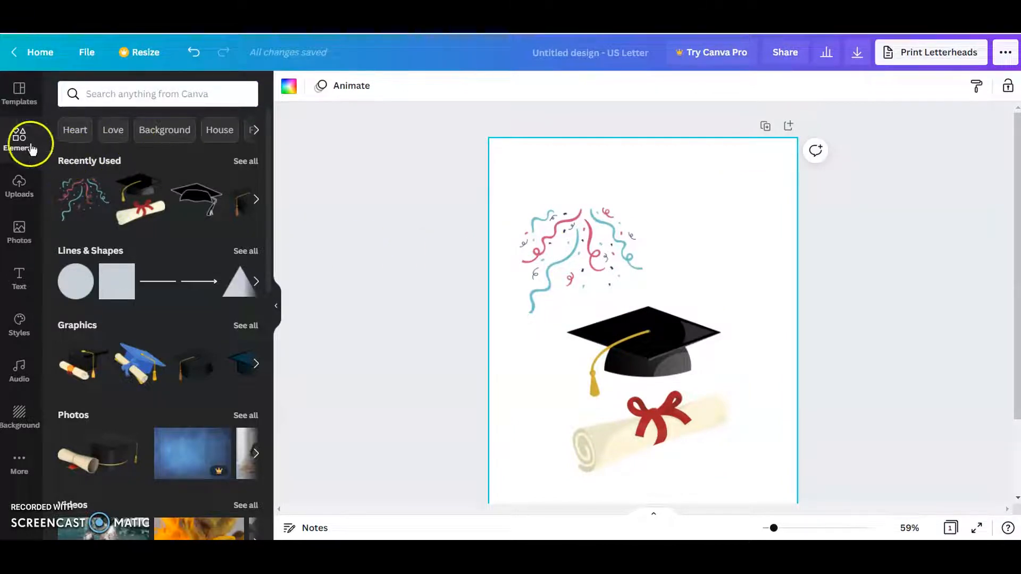
{"action": "left_click", "coordinate": [102, 95]}
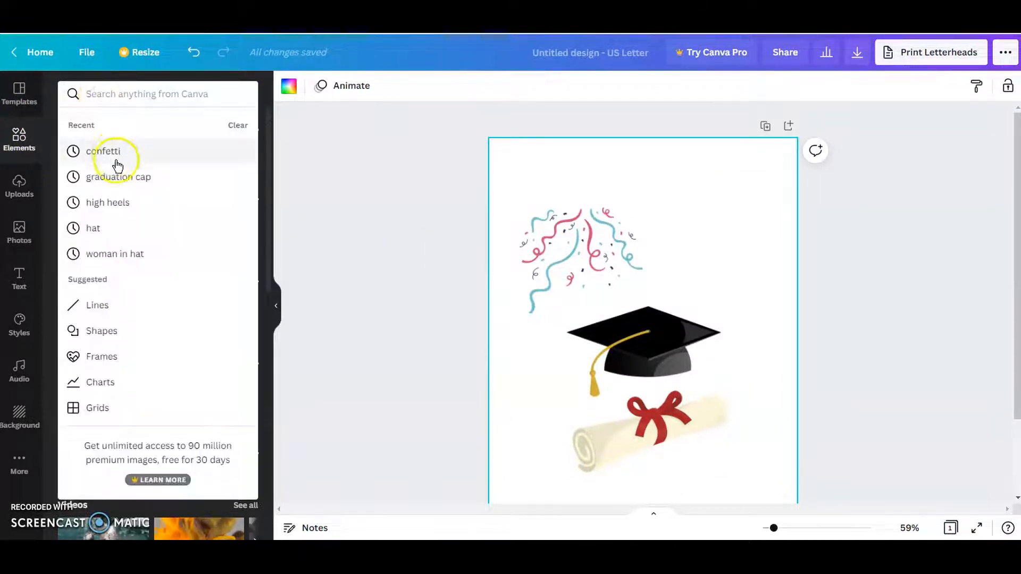
{"action": "left_click", "coordinate": [122, 183]}
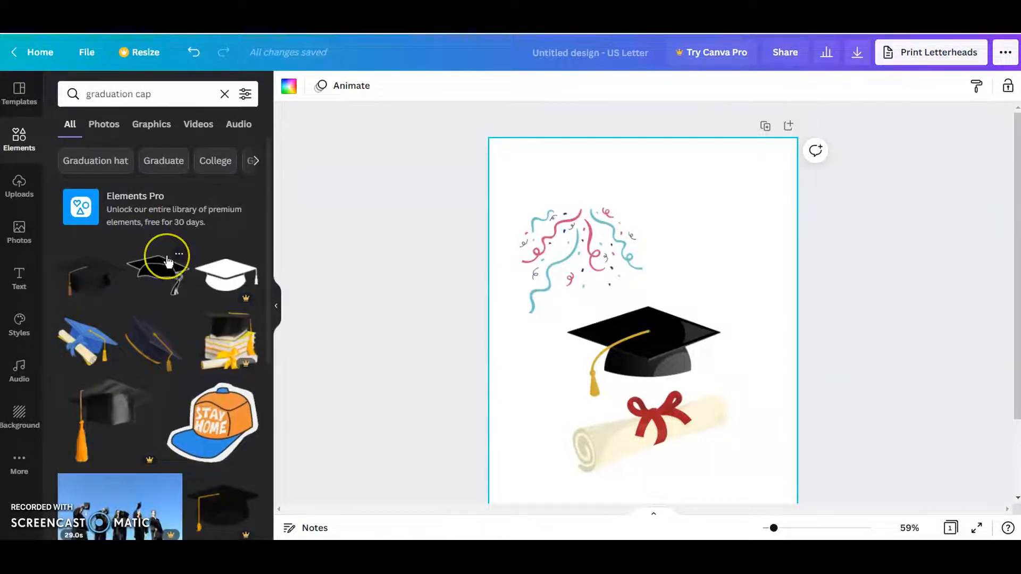
{"action": "scroll", "coordinate": [166, 262], "scroll_direction": "down", "scroll_amount": 5}
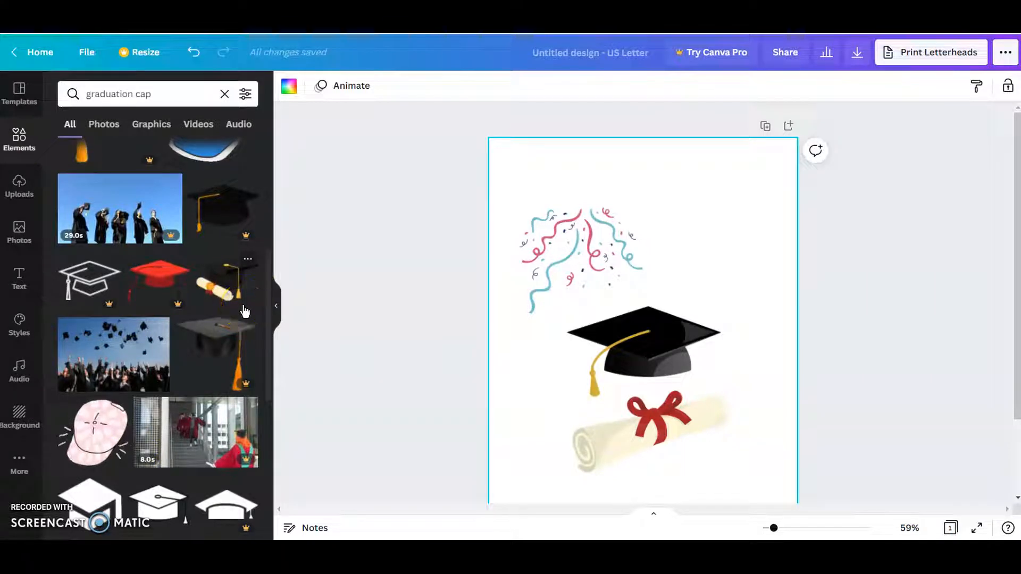
{"action": "scroll", "coordinate": [245, 311], "scroll_direction": "down", "scroll_amount": 5}
{"action": "left_click", "coordinate": [261, 328]}
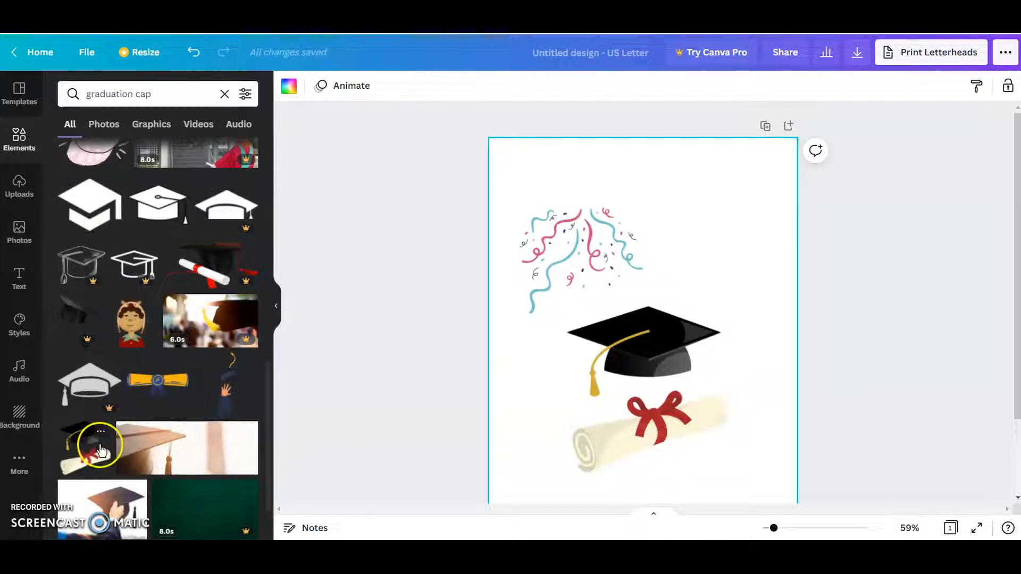
{"action": "left_click", "coordinate": [640, 352]}
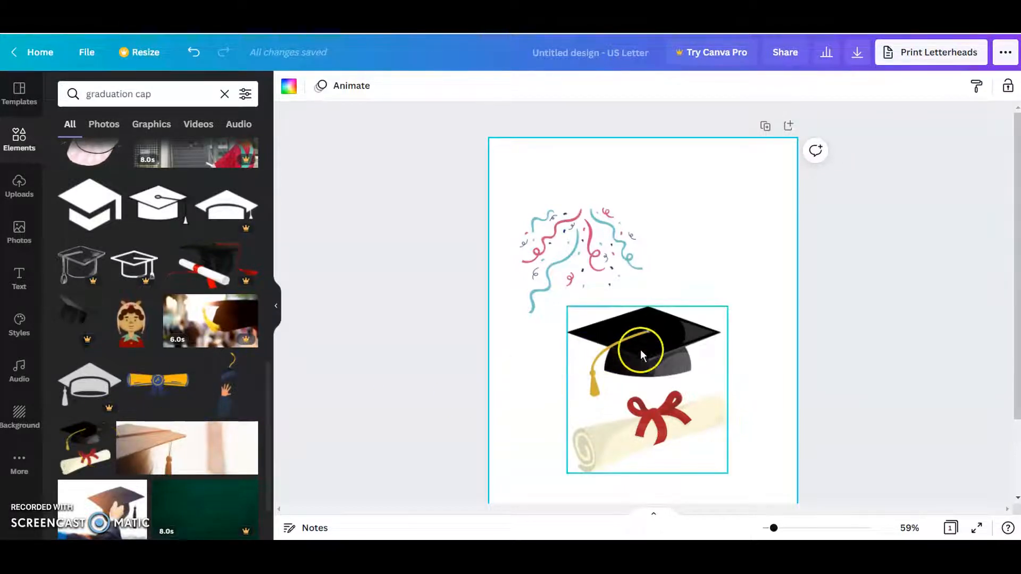
{"action": "left_click", "coordinate": [330, 149]}
Replace the element search with "confetti" to find the streamer graphic used on the page.
{"action": "left_click", "coordinate": [227, 94]}
{"action": "left_click", "coordinate": [149, 94]}
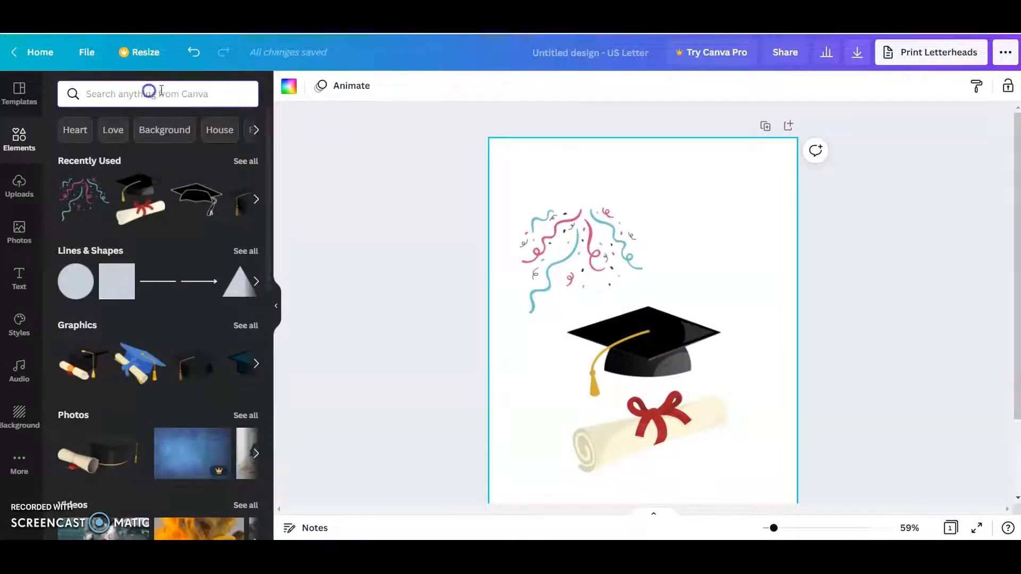
{"action": "type", "text": "c"}
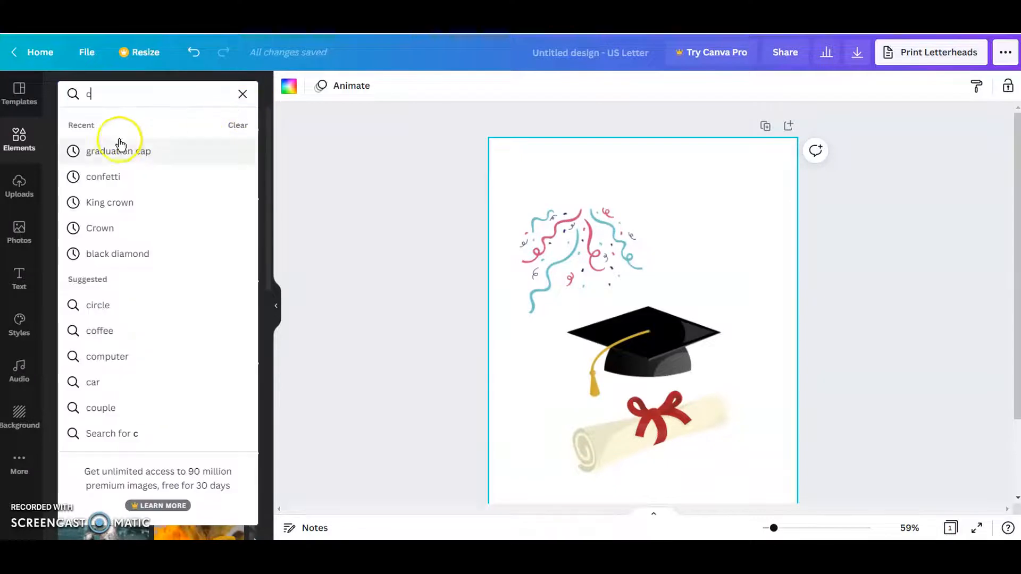
{"action": "left_click", "coordinate": [124, 181]}
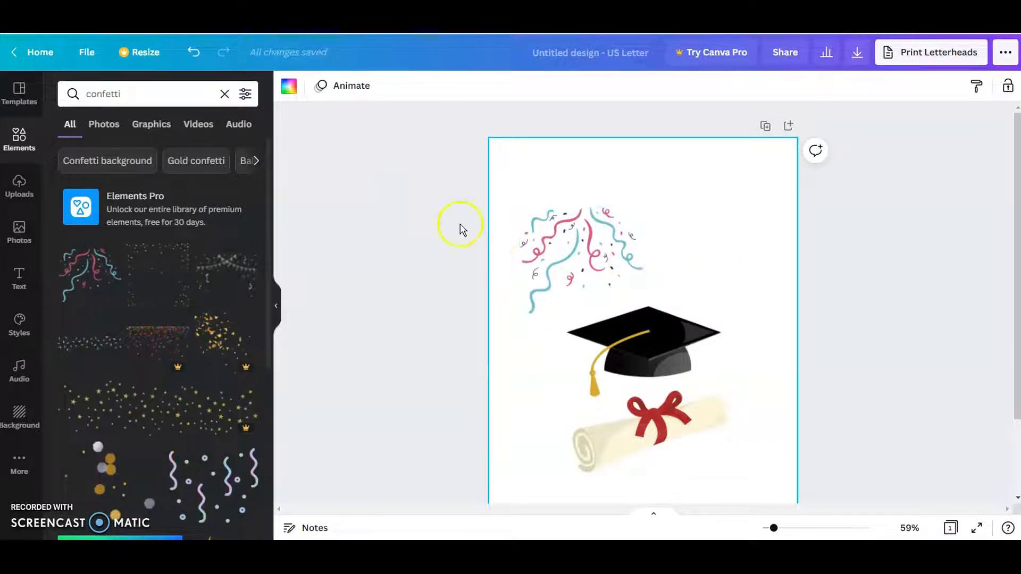
Move the confetti graphic so it sits directly above the graduation cap.
{"action": "left_click", "coordinate": [548, 237]}
{"action": "left_click_drag", "start_coordinate": [589, 239], "coordinate": [628, 226]}
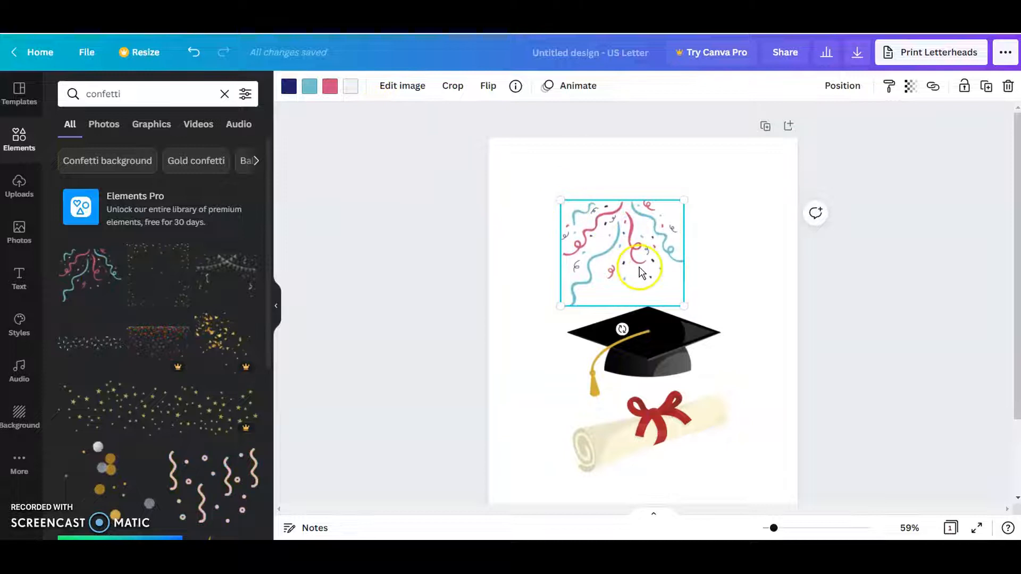
Examine the confetti graphic's four editable colours: navy, light blue, pink and light grey.
{"action": "left_click", "coordinate": [330, 88]}
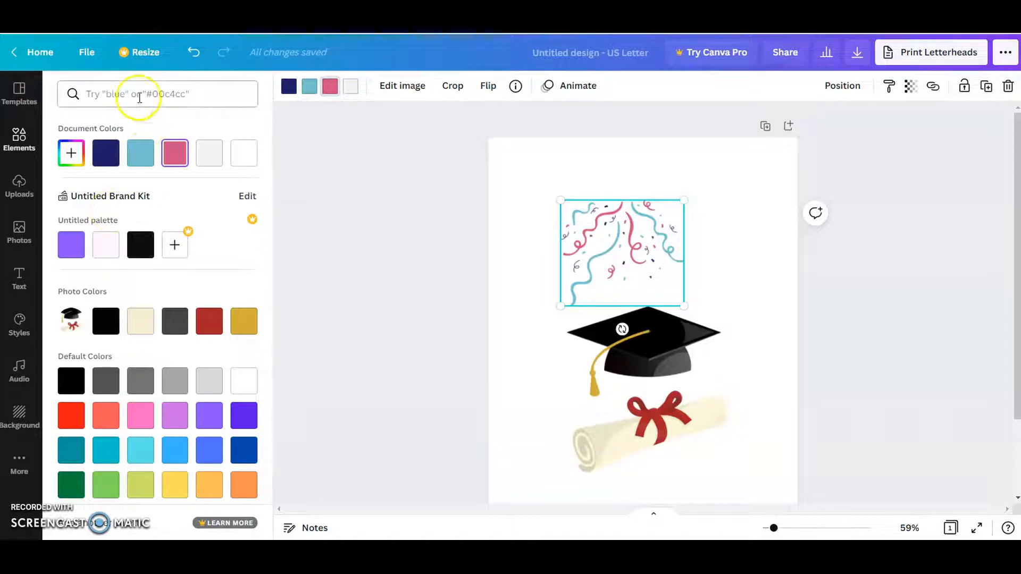
{"action": "left_click", "coordinate": [288, 88]}
{"action": "left_click", "coordinate": [305, 90]}
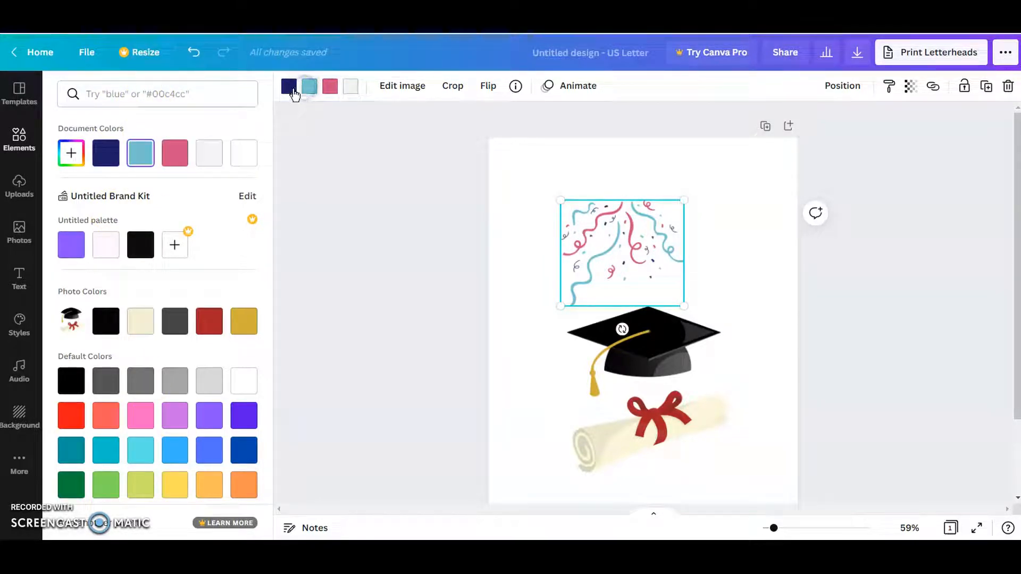
{"action": "left_click", "coordinate": [291, 87]}
{"action": "left_click", "coordinate": [596, 219]}
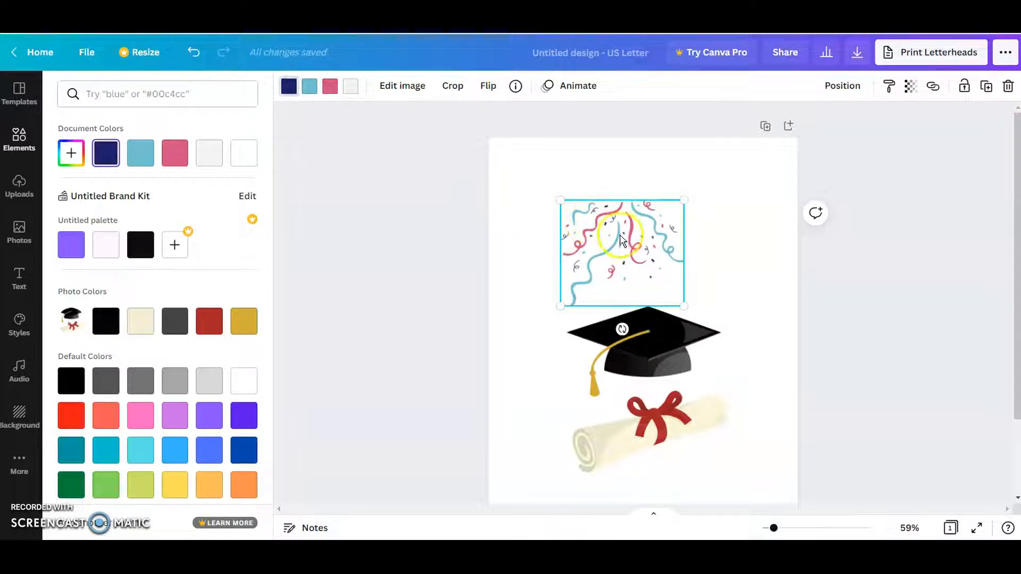
{"action": "left_click", "coordinate": [311, 91]}
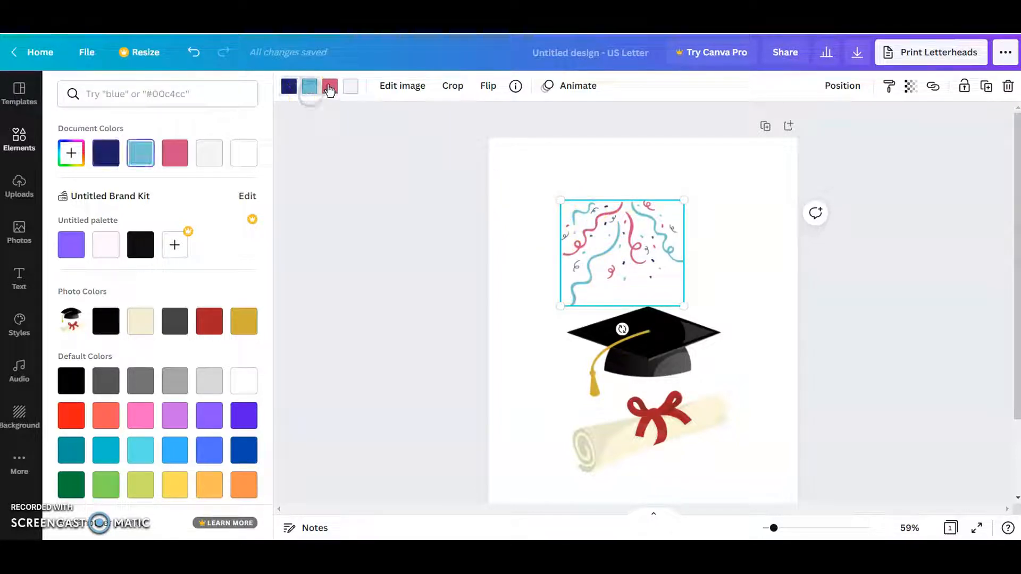
{"action": "left_click", "coordinate": [352, 86]}
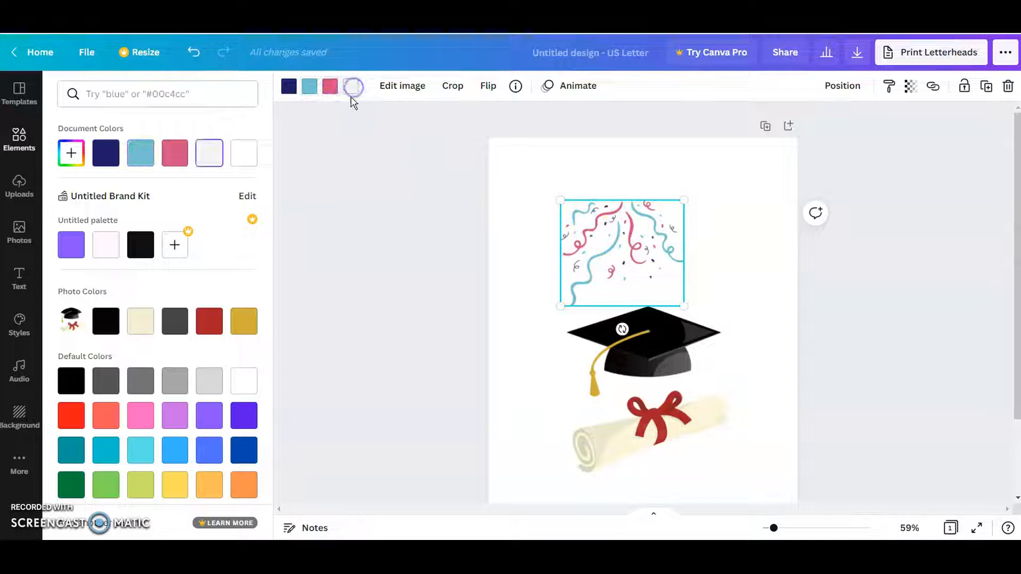
Recolour the confetti's navy parts purple and its light blue streamers pink.
{"action": "left_click", "coordinate": [288, 86]}
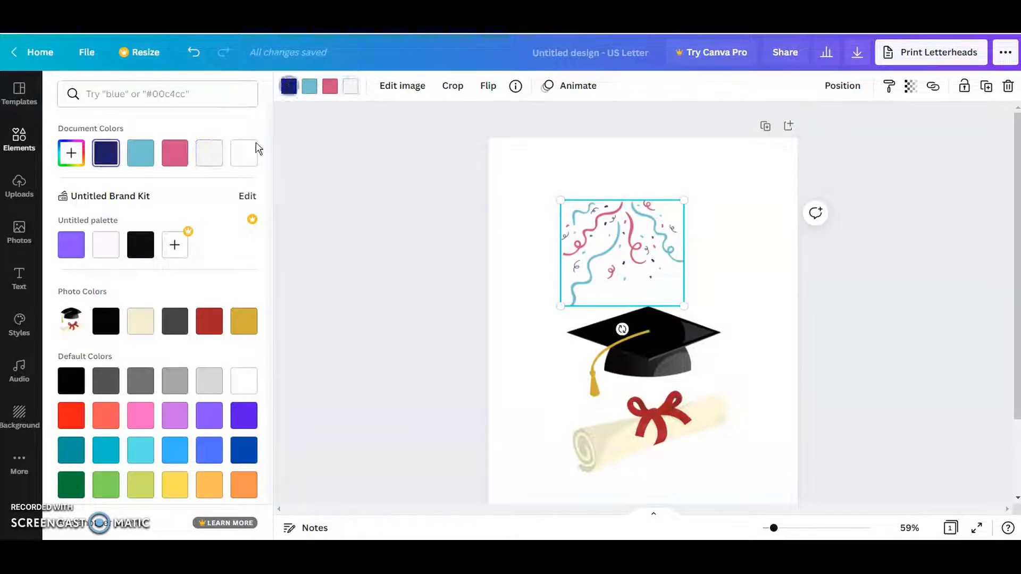
{"action": "left_click", "coordinate": [81, 254]}
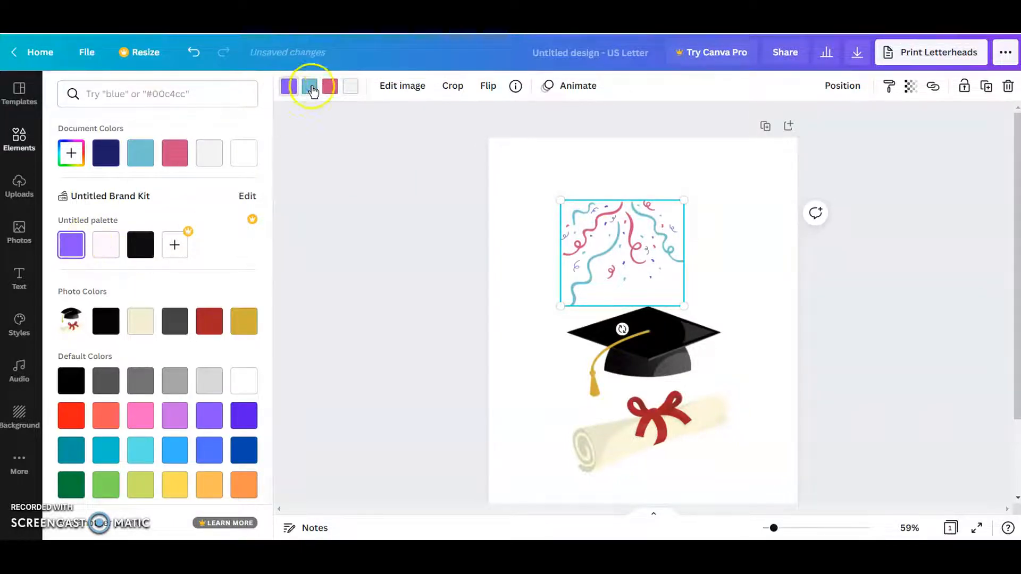
{"action": "left_click", "coordinate": [171, 151]}
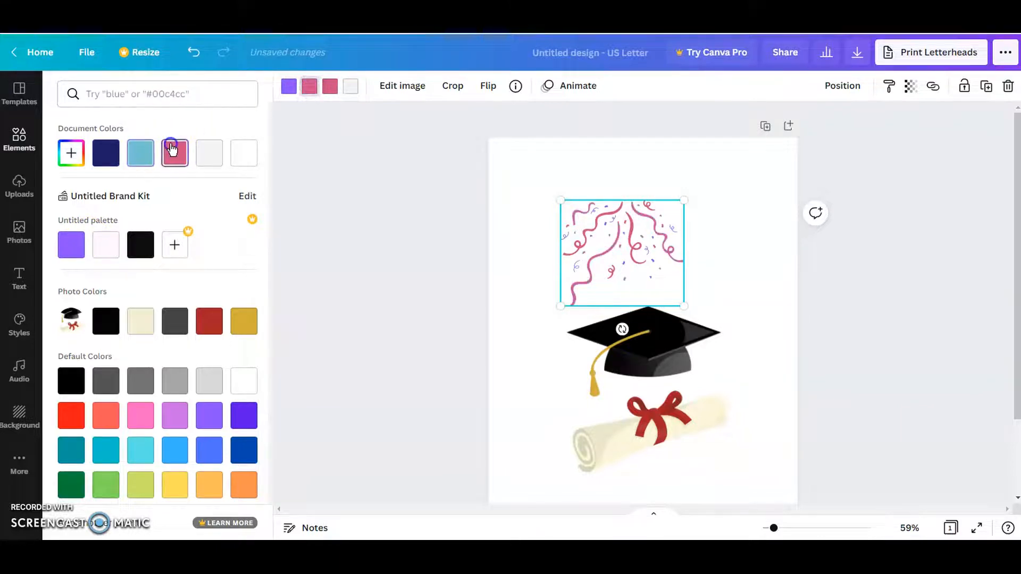
Using colours taken from the cap graphic, recolour the confetti's purple parts red and its second colour gold (#d2ad37).
{"action": "left_click", "coordinate": [288, 86]}
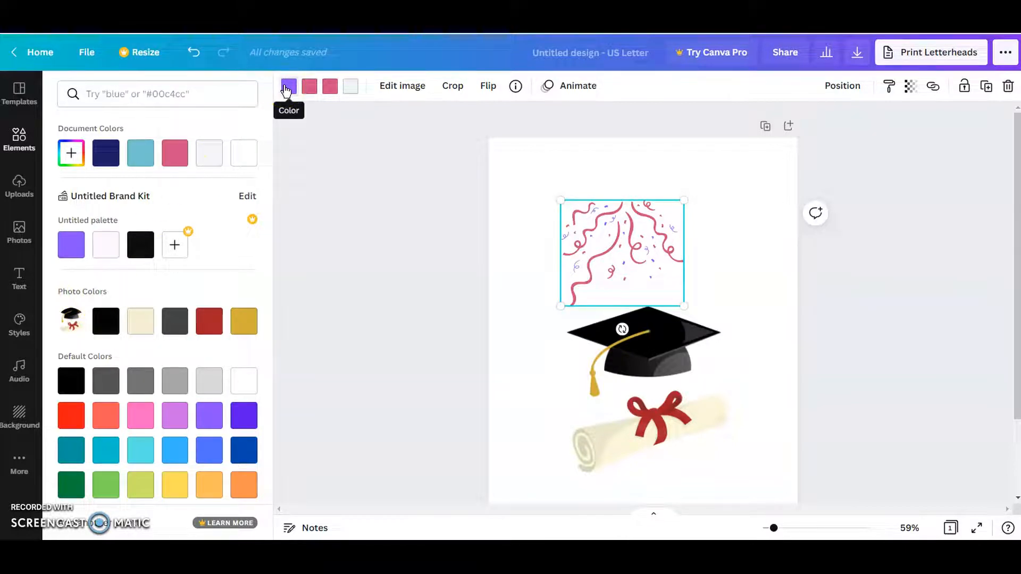
{"action": "left_click", "coordinate": [211, 320]}
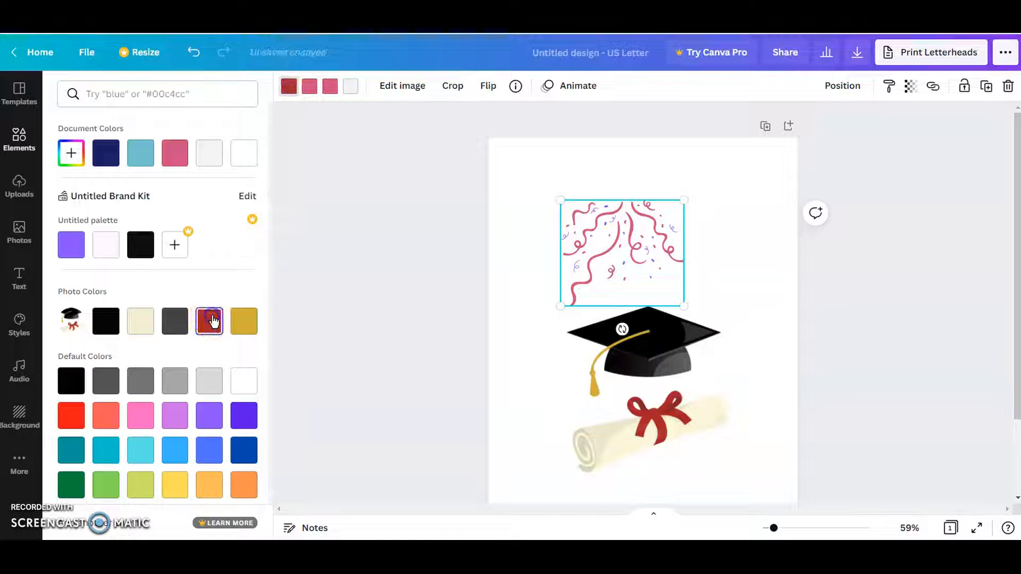
{"action": "left_click", "coordinate": [326, 145]}
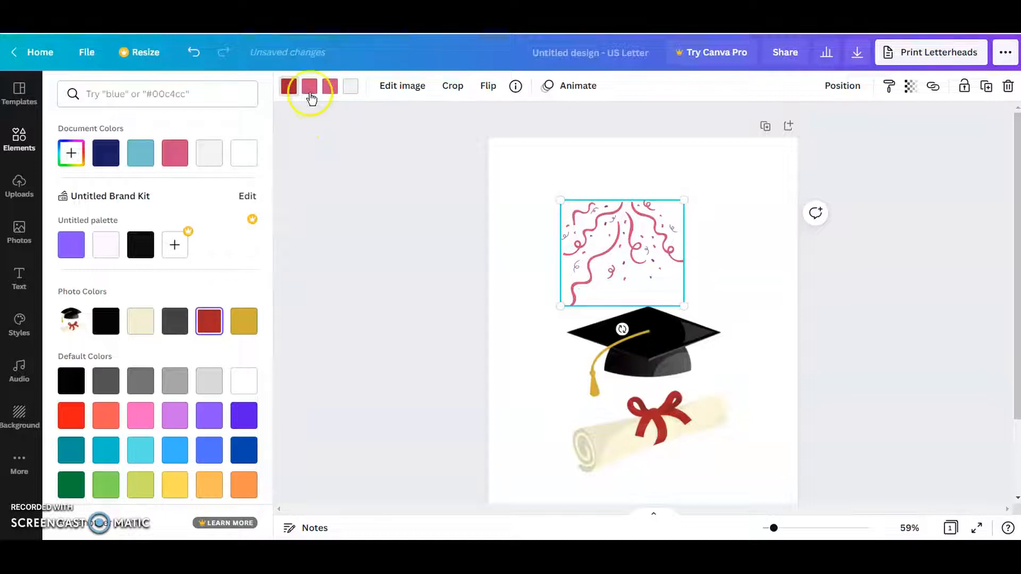
{"action": "left_click", "coordinate": [310, 86]}
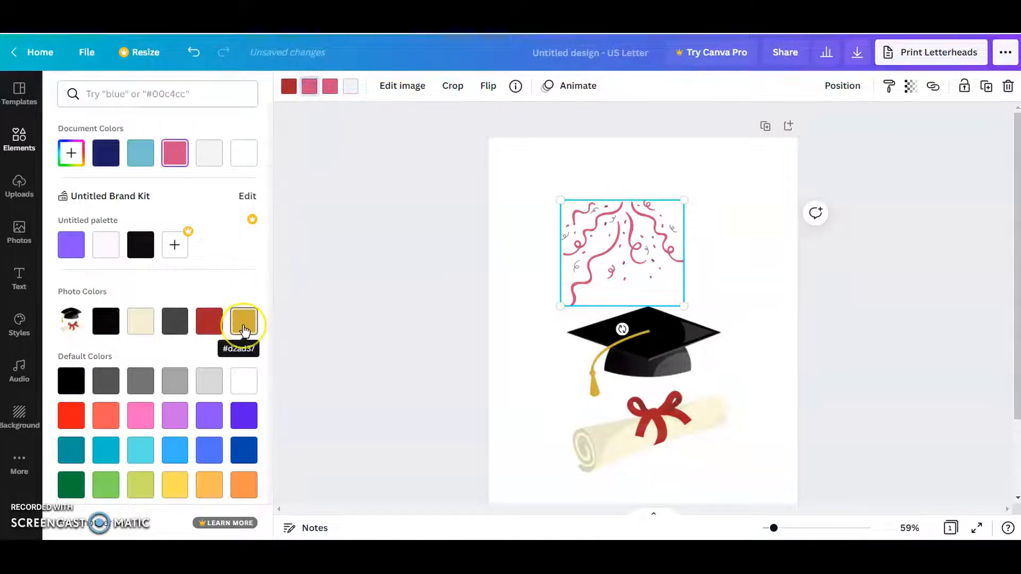
{"action": "left_click", "coordinate": [307, 85]}
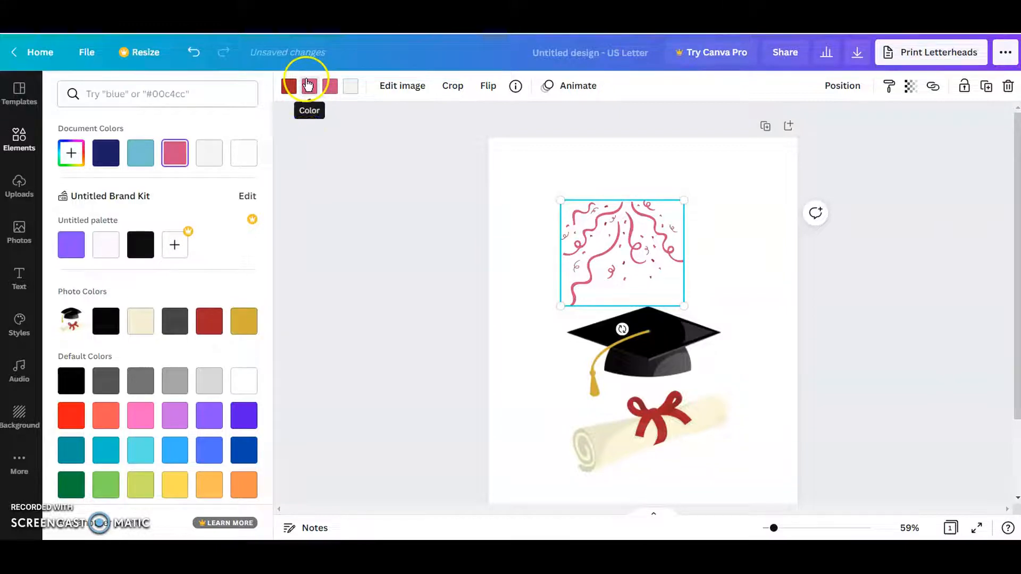
{"action": "left_click", "coordinate": [242, 318]}
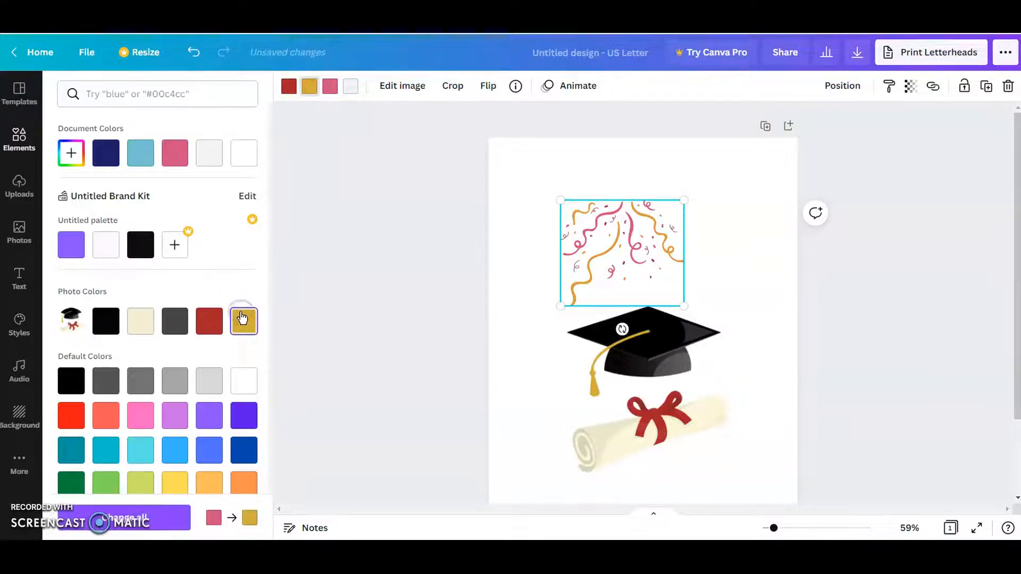
Recolour the confetti's pink streamers dark grey and its light grey specks black, using the cap graphic's photo colours.
{"action": "left_click", "coordinate": [330, 89]}
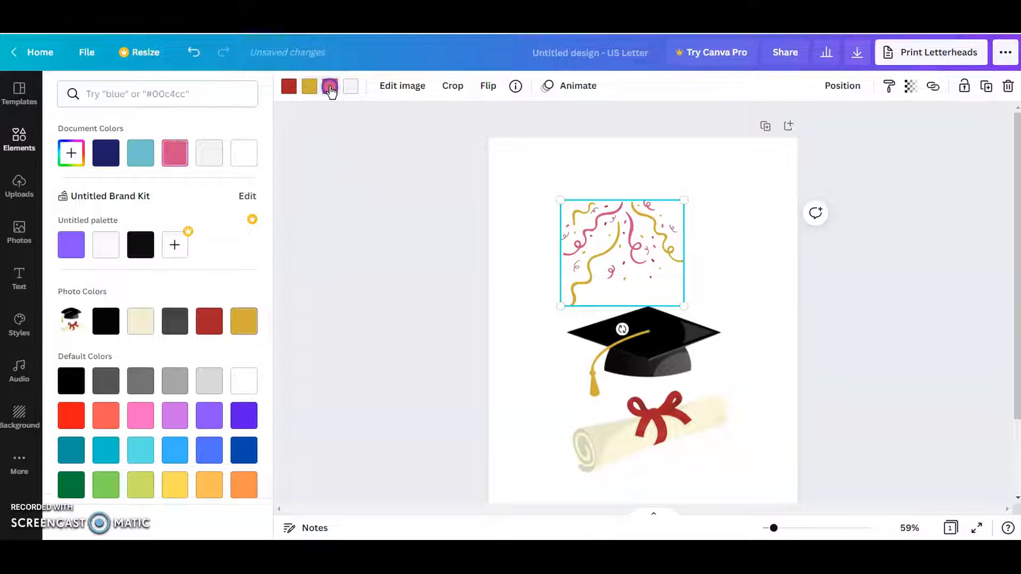
{"action": "left_click", "coordinate": [178, 321]}
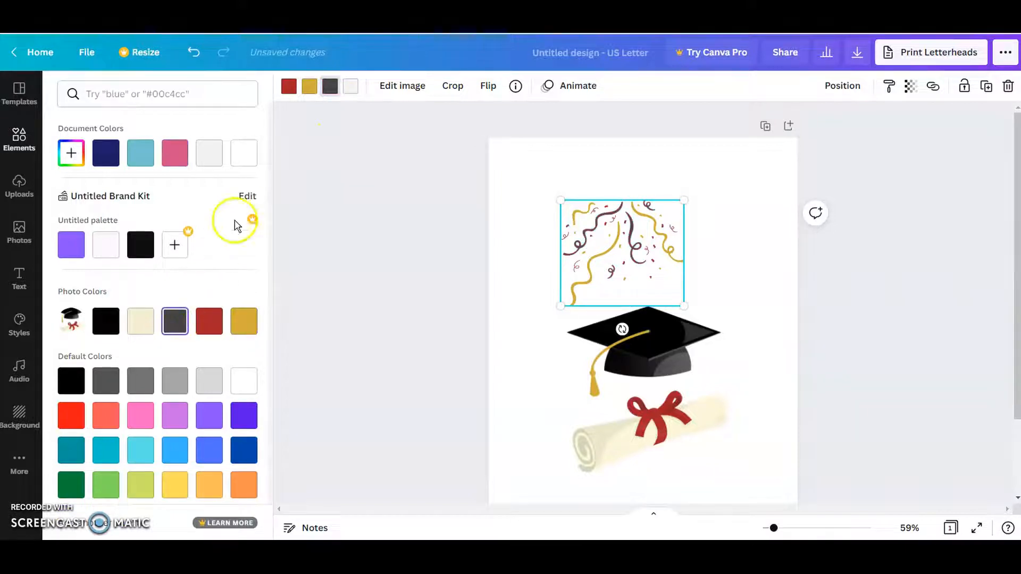
{"action": "left_click", "coordinate": [348, 94]}
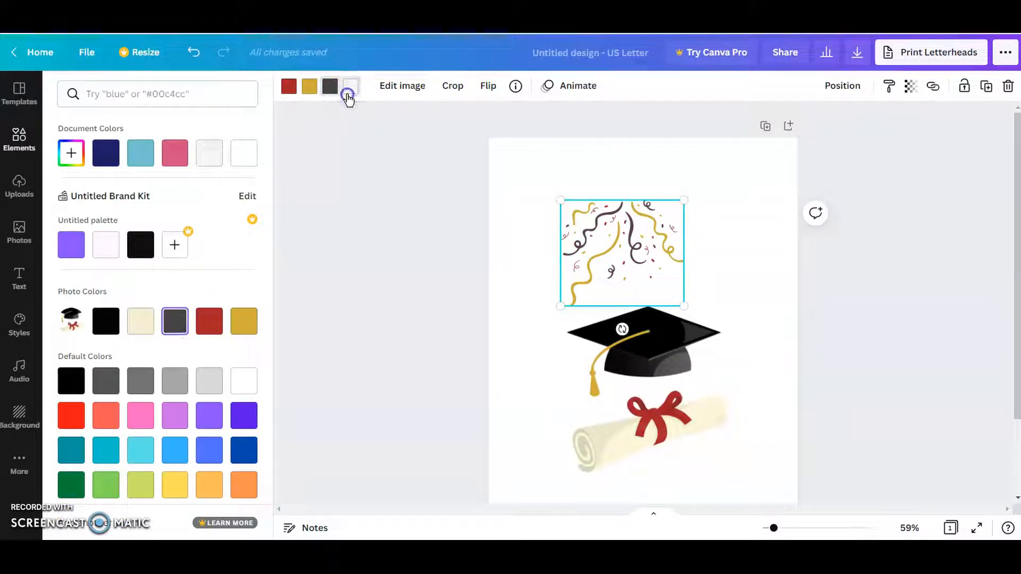
{"action": "left_click", "coordinate": [100, 322]}
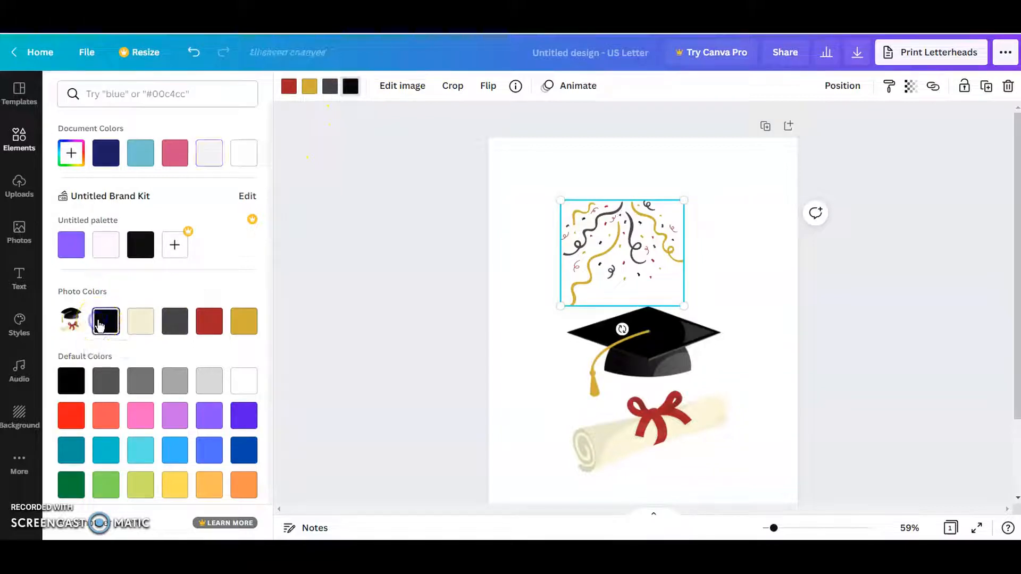
Enlarge the confetti graphic above the cap and swap its gold streamers to red and its red small curls to gold.
{"action": "left_click_drag", "start_coordinate": [562, 205], "coordinate": [584, 213]}
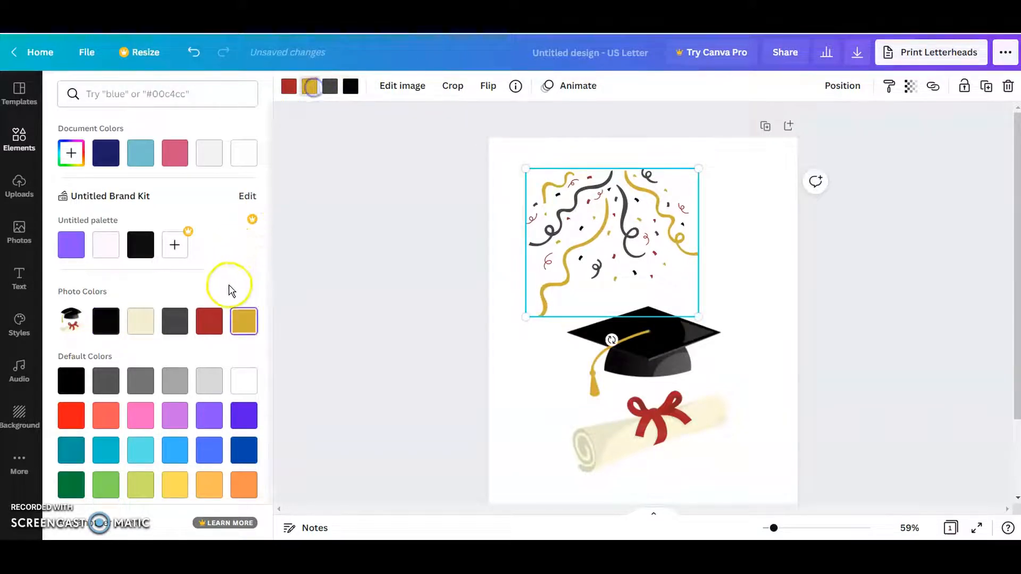
{"action": "left_click", "coordinate": [211, 334]}
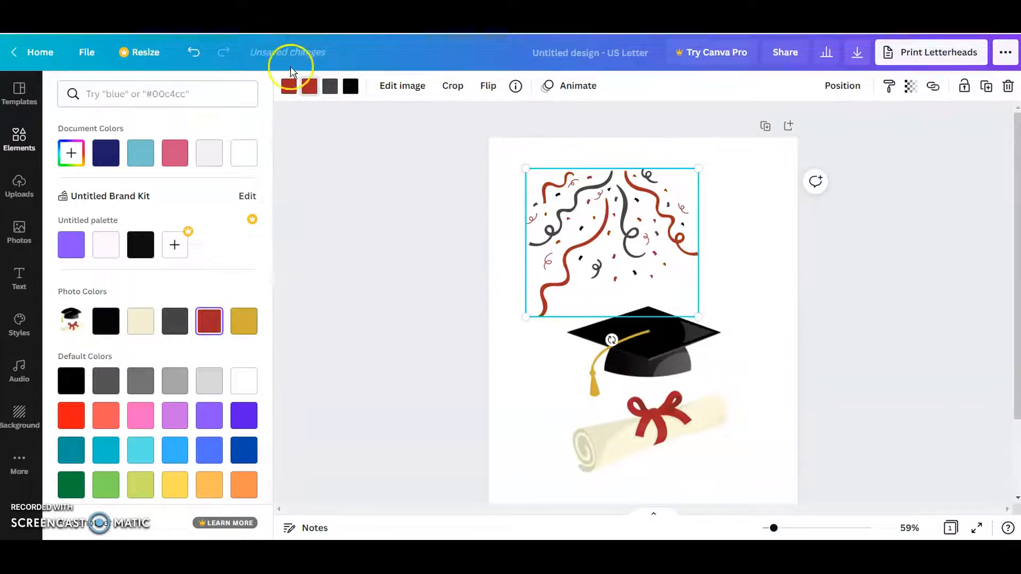
{"action": "left_click", "coordinate": [244, 320]}
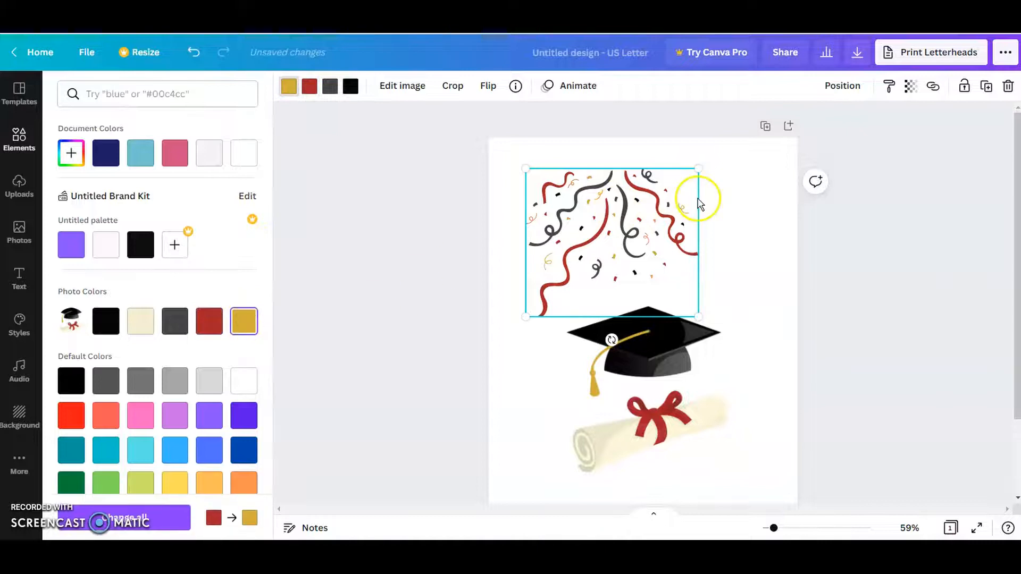
Recolour the confetti's dark grey streamers gold and its gold small curls dark grey, using the cap graphic's photo colours.
{"action": "left_click", "coordinate": [330, 87]}
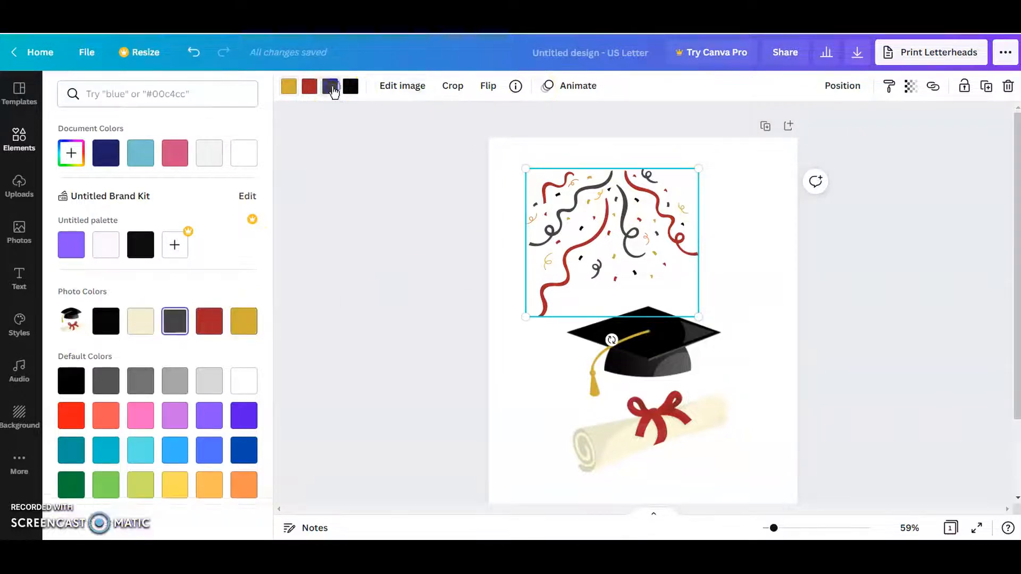
{"action": "left_click", "coordinate": [250, 319]}
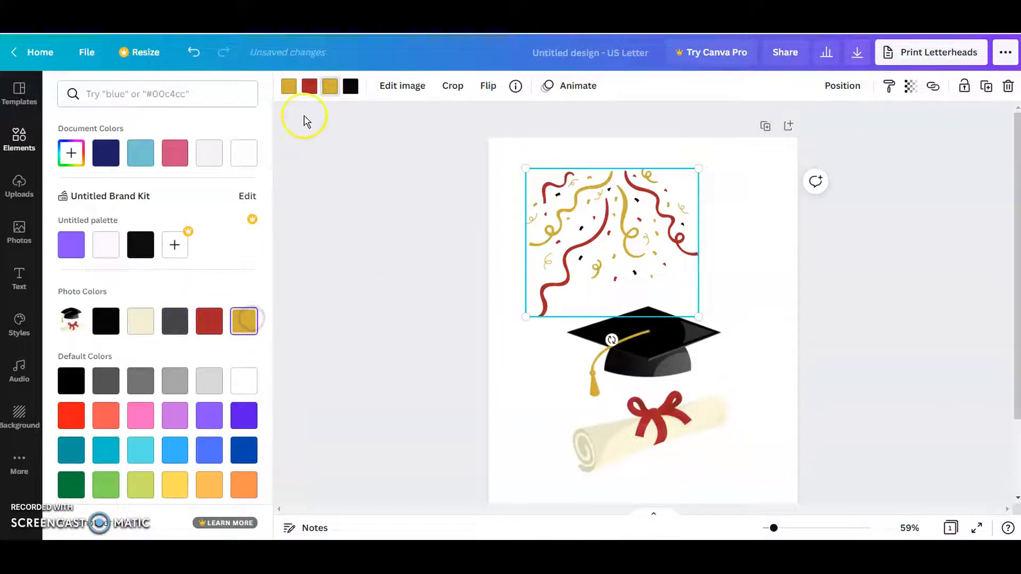
{"action": "left_click", "coordinate": [174, 320]}
{"action": "left_click", "coordinate": [341, 292]}
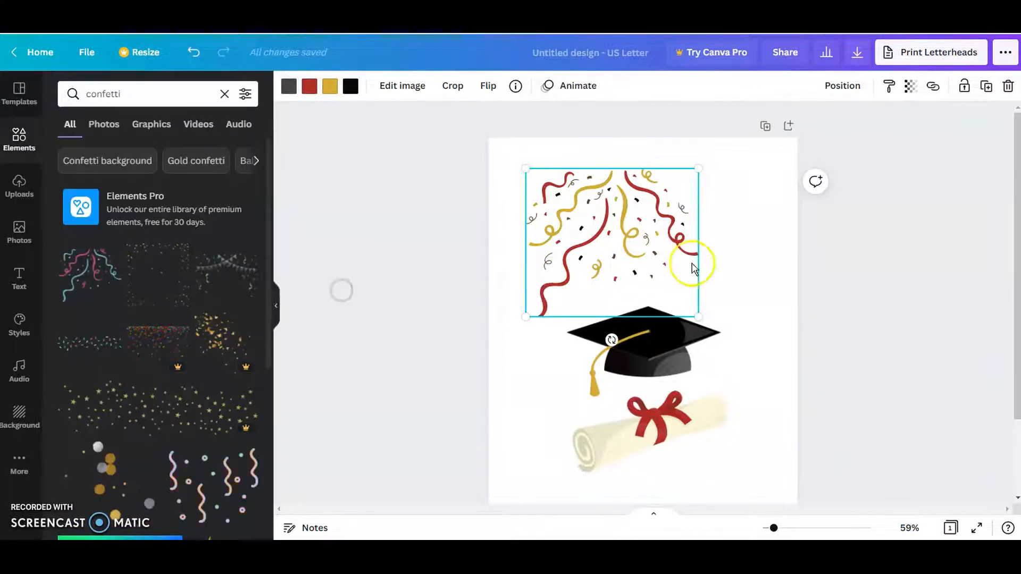
Enlarge the confetti to about 5.4 by 4.7, move it into the page's top-left corner, and shift the cap graphic beneath it.
{"action": "left_click_drag", "start_coordinate": [698, 317], "coordinate": [721, 340]}
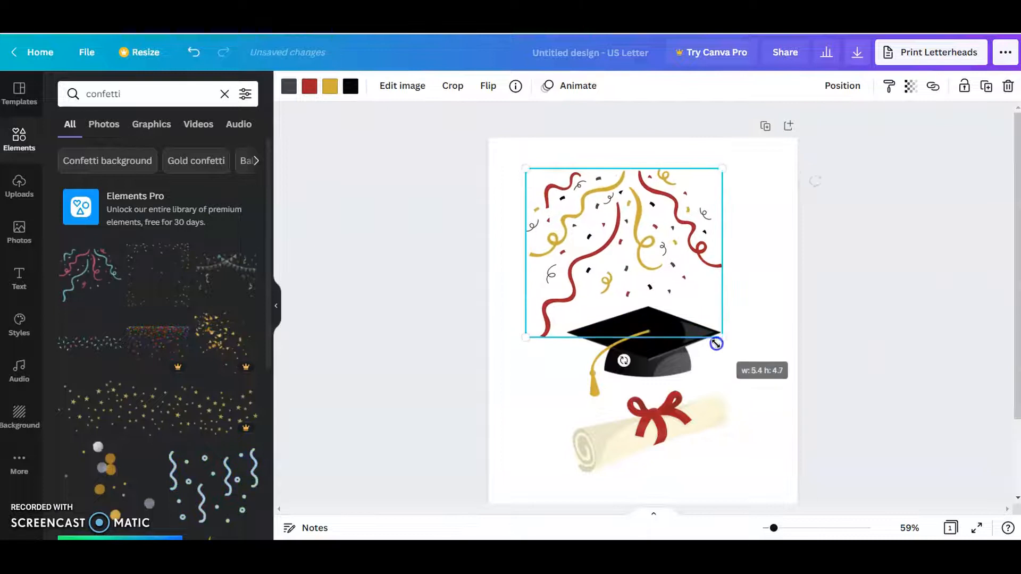
{"action": "left_click", "coordinate": [714, 396]}
{"action": "left_click_drag", "start_coordinate": [658, 411], "coordinate": [652, 414]}
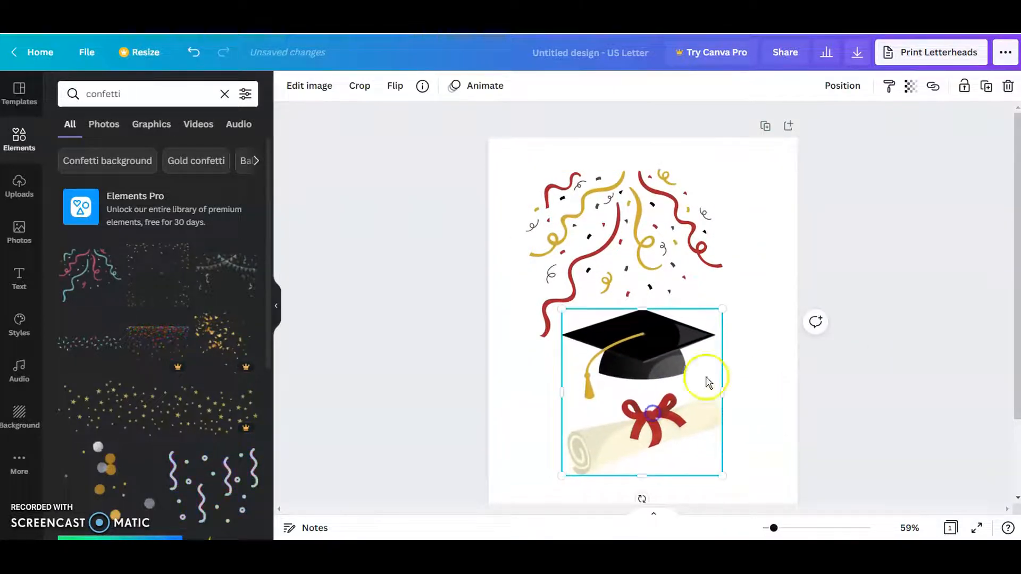
{"action": "left_click_drag", "start_coordinate": [632, 229], "coordinate": [595, 198]}
{"action": "left_click", "coordinate": [588, 332]}
{"action": "left_click_drag", "start_coordinate": [672, 388], "coordinate": [636, 364]}
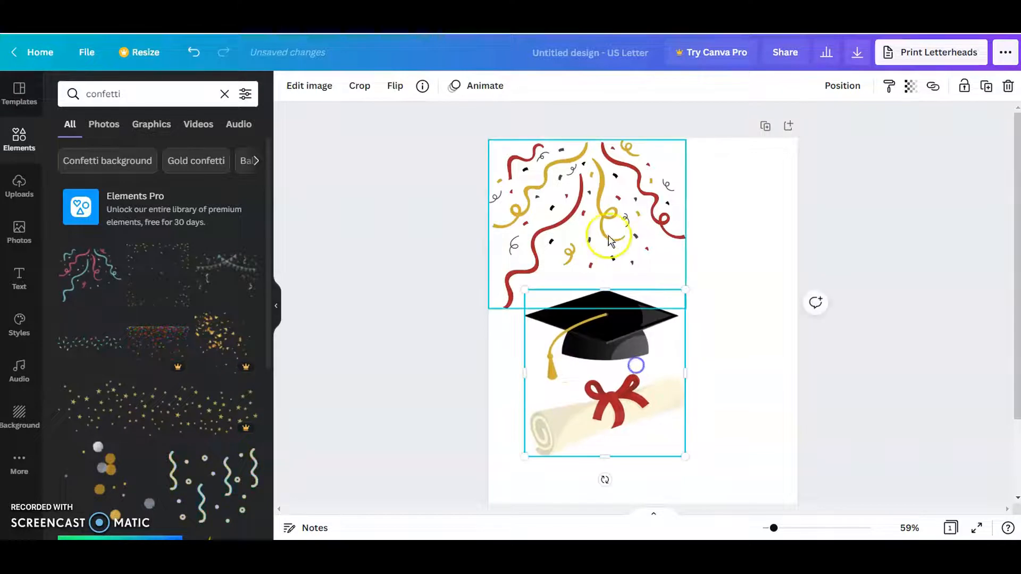
Place a horizontally flipped copy of the confetti in the page's top-right corner and move the cap graphic down to the page's horizontal centre.
{"action": "left_click", "coordinate": [608, 229]}
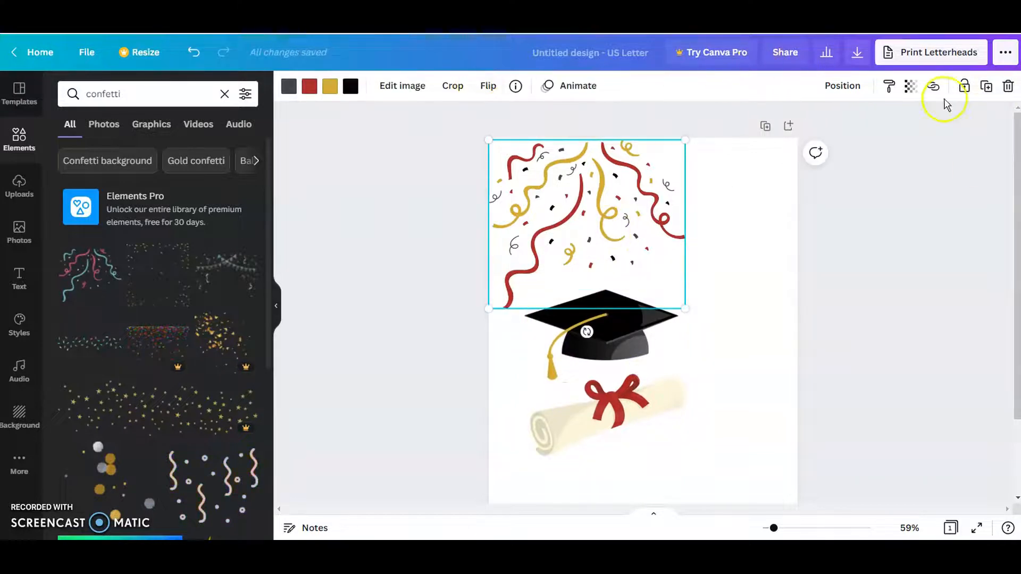
{"action": "left_click", "coordinate": [987, 87]}
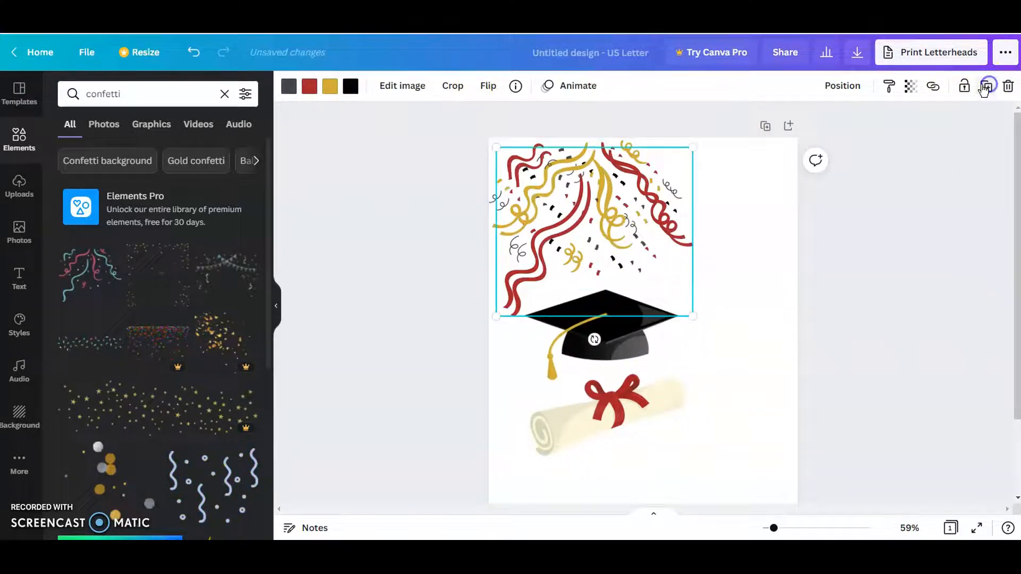
{"action": "left_click", "coordinate": [489, 88]}
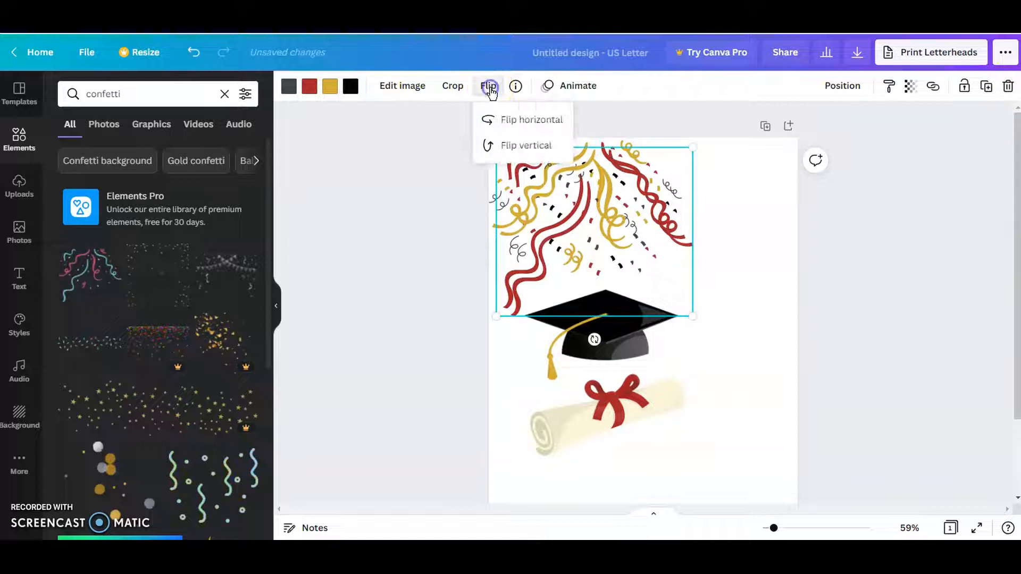
{"action": "left_click", "coordinate": [506, 119]}
{"action": "left_click_drag", "start_coordinate": [604, 212], "coordinate": [710, 206]}
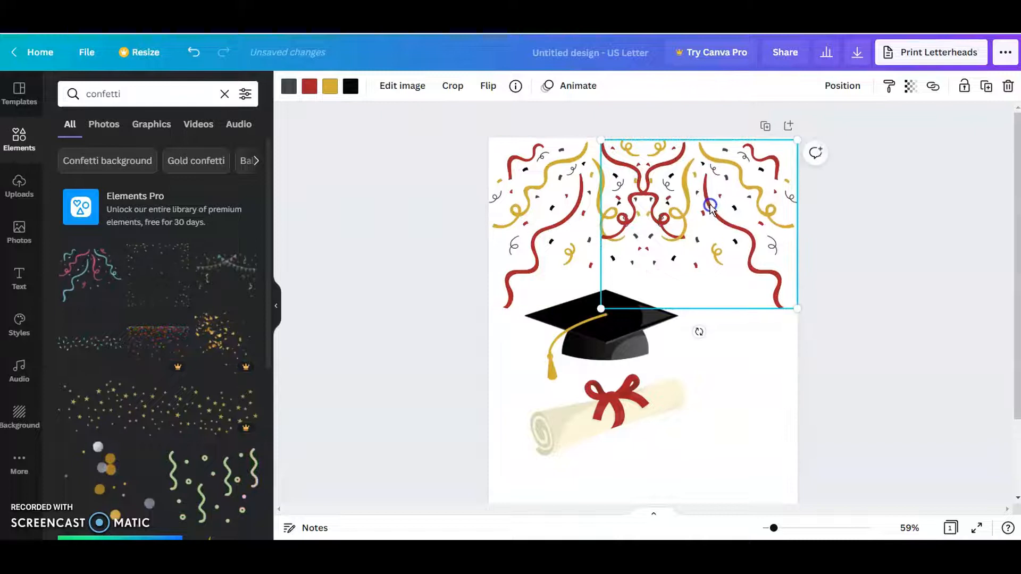
{"action": "left_click", "coordinate": [588, 354]}
{"action": "left_click_drag", "start_coordinate": [588, 354], "coordinate": [626, 411]}
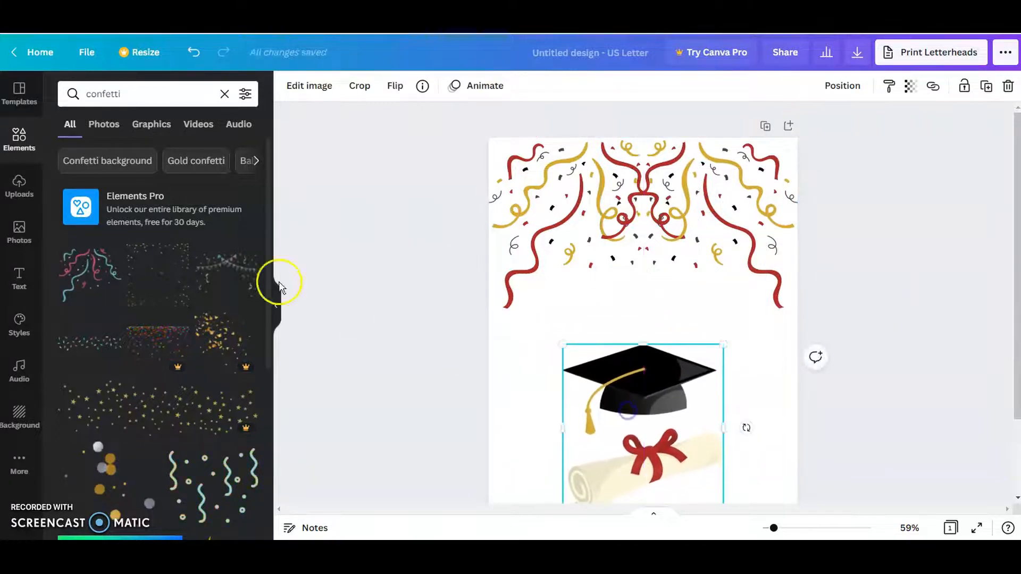
Add a "Class of" heading below the confetti and a second heading, "2022", directly beneath it above the cap.
{"action": "left_click", "coordinate": [26, 279]}
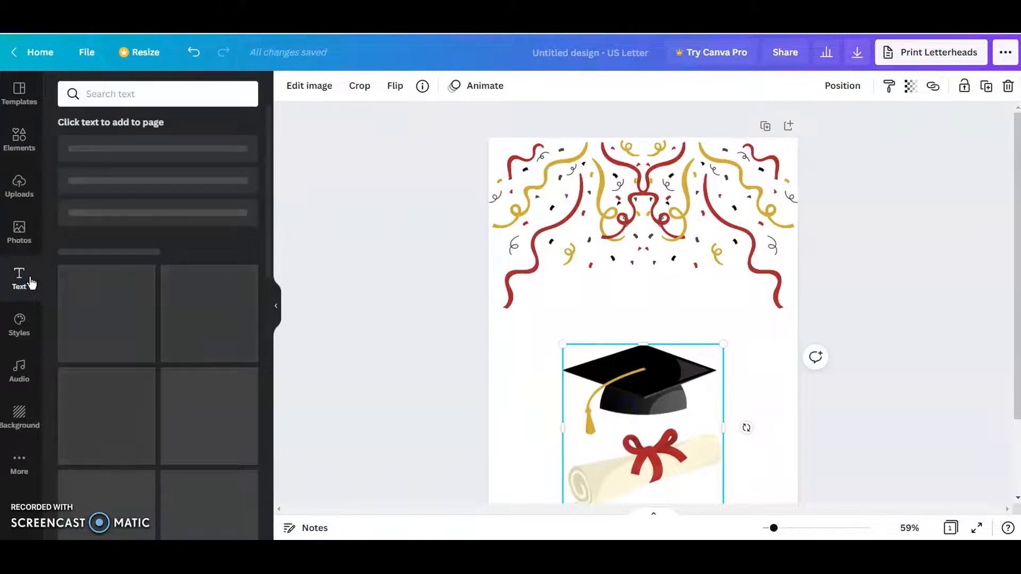
{"action": "left_click", "coordinate": [142, 168]}
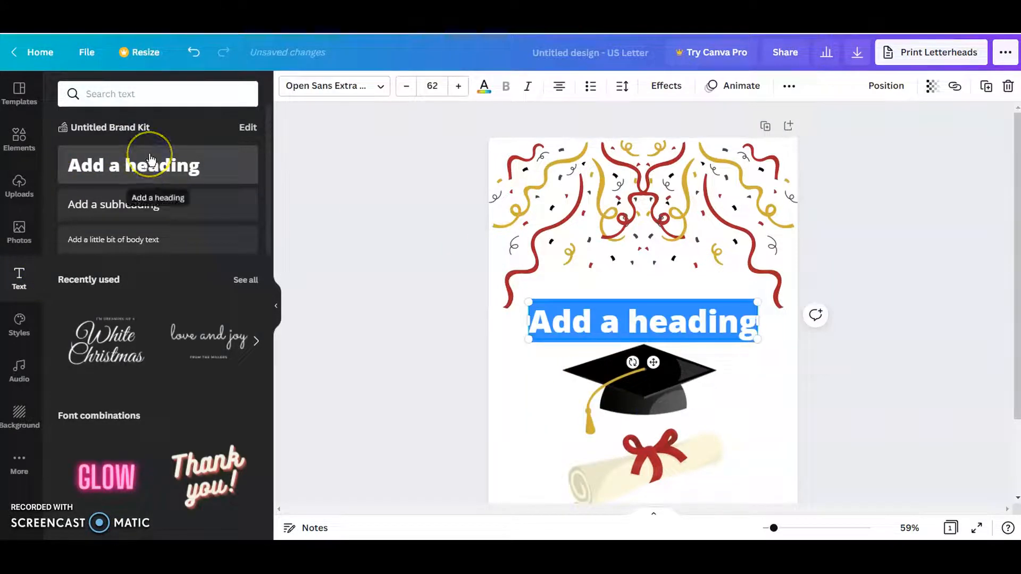
{"action": "type", "text": "Class of"}
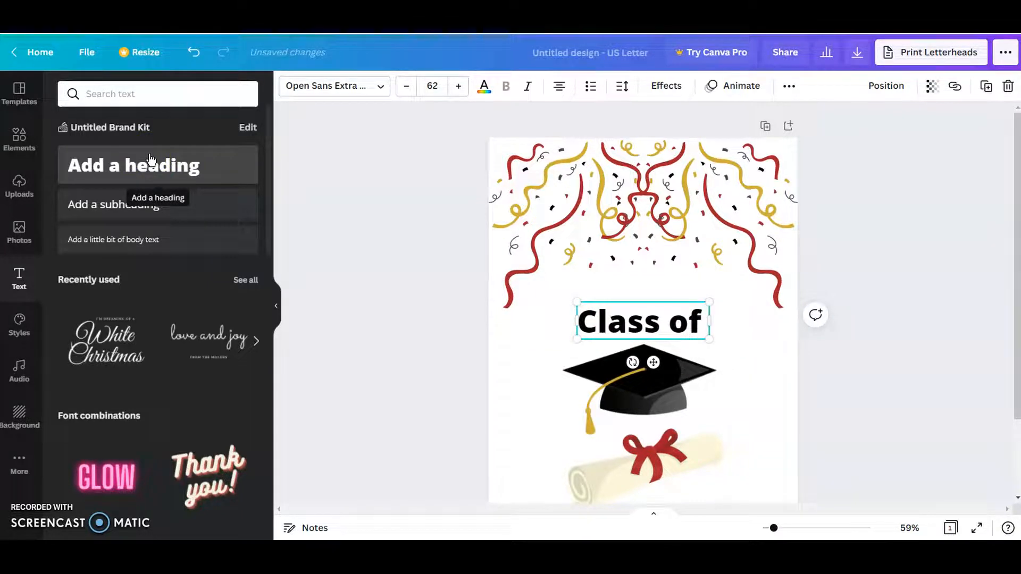
{"action": "key", "text": "BackSpace"}
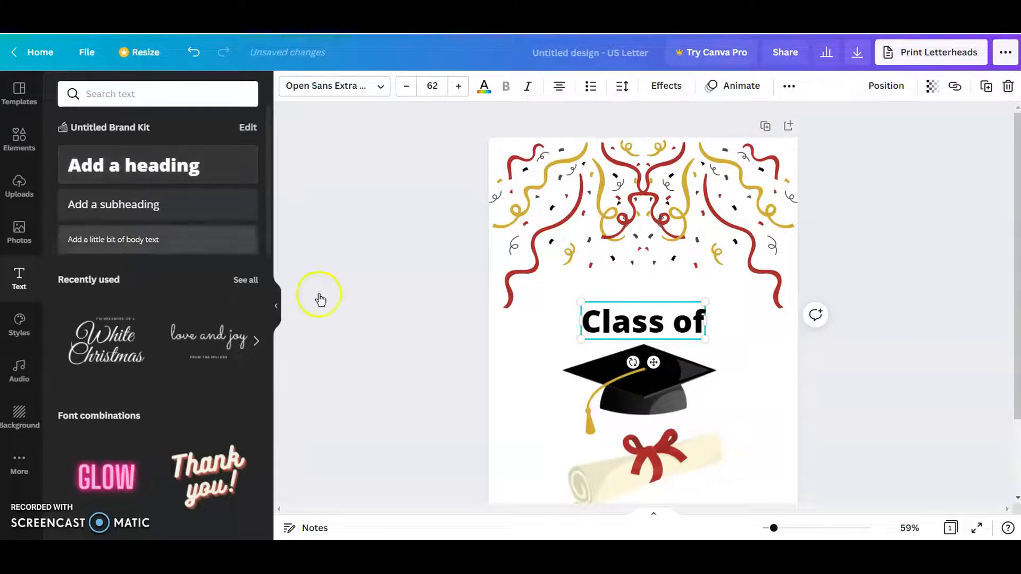
{"action": "left_click", "coordinate": [759, 359]}
{"action": "left_click", "coordinate": [635, 322]}
{"action": "left_click_drag", "start_coordinate": [636, 321], "coordinate": [635, 291]}
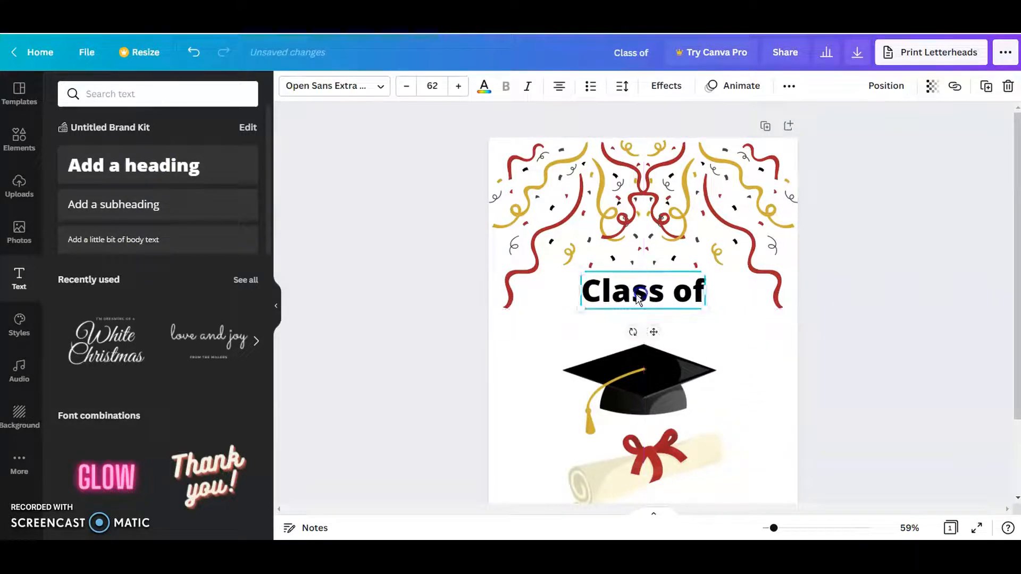
{"action": "left_click", "coordinate": [149, 164]}
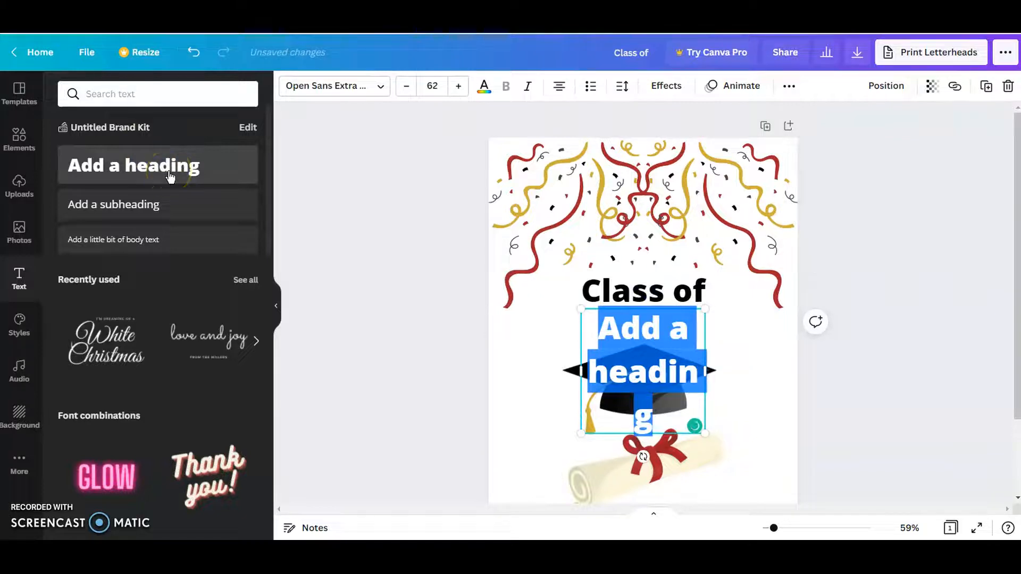
{"action": "type", "text": "2022"}
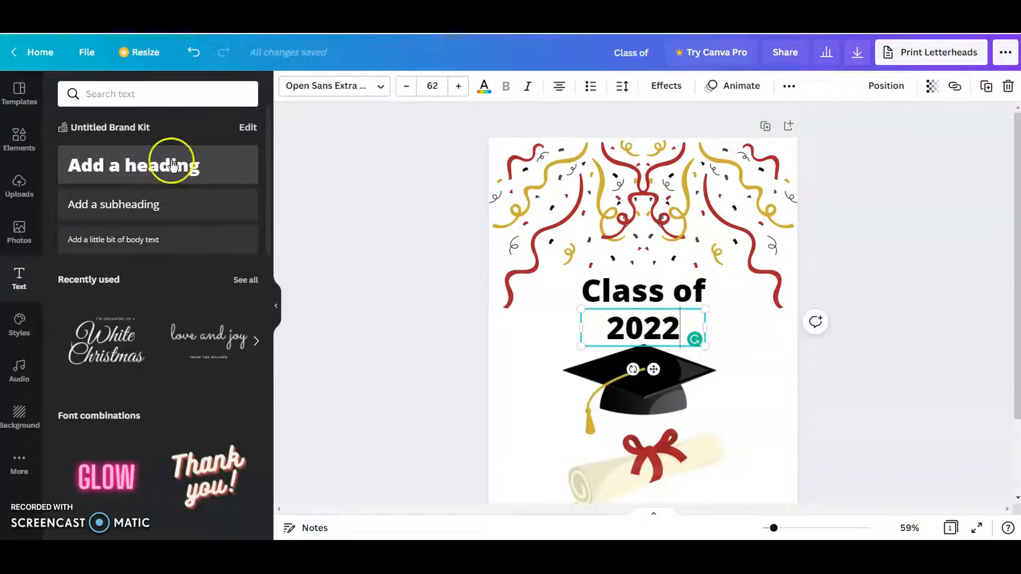
Set the "Class of" heading in TT Lovelies Script and enlarge it to size 136, centred across the page below the confetti.
{"action": "left_click", "coordinate": [624, 285]}
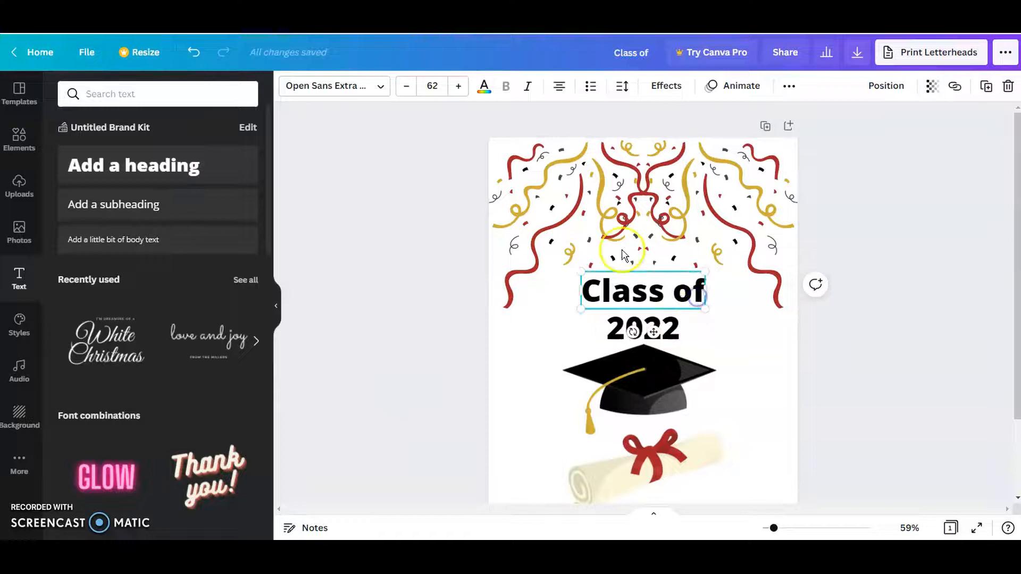
{"action": "left_click", "coordinate": [352, 87]}
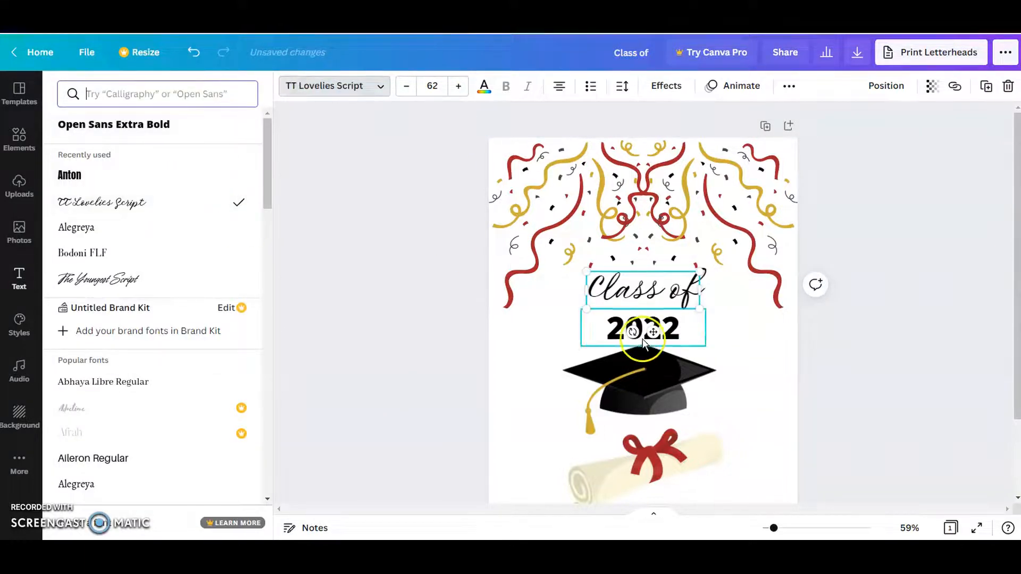
{"action": "left_click_drag", "start_coordinate": [586, 272], "coordinate": [463, 181]}
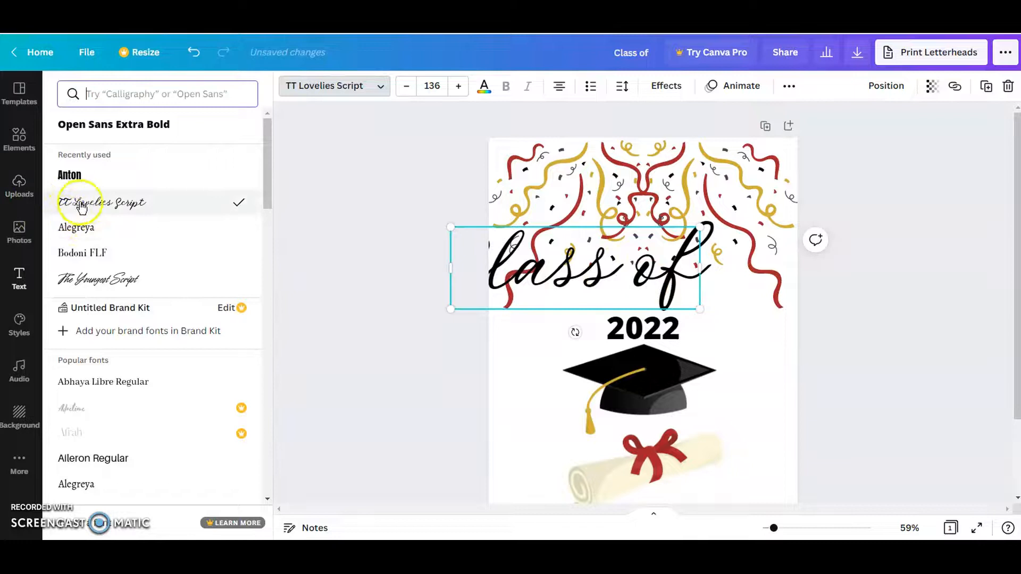
{"action": "left_click_drag", "start_coordinate": [612, 254], "coordinate": [632, 312]}
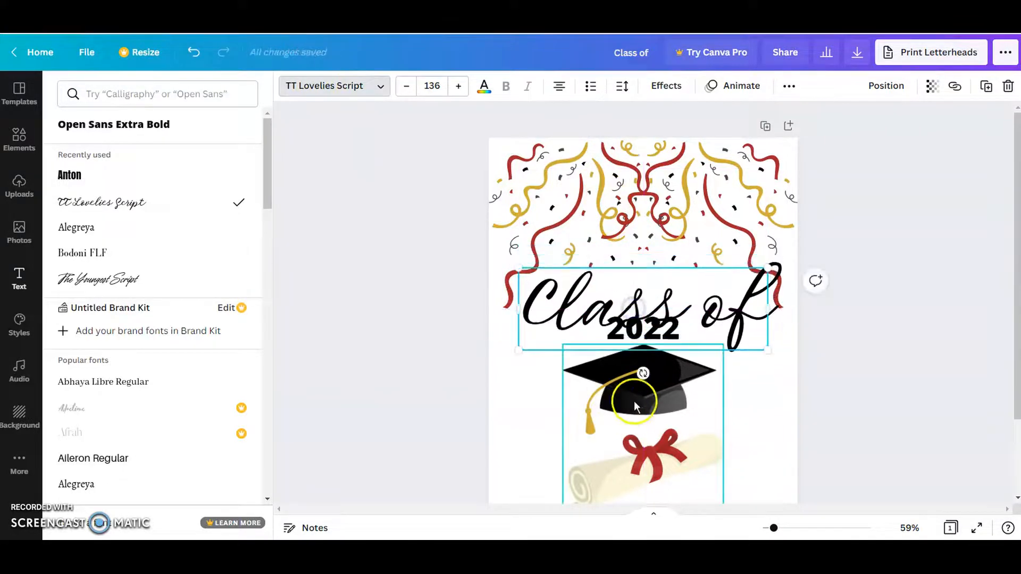
Move the cap graphic down to the page's bottom edge and place the "2022" heading just above the cap.
{"action": "left_click_drag", "start_coordinate": [633, 401], "coordinate": [639, 427]}
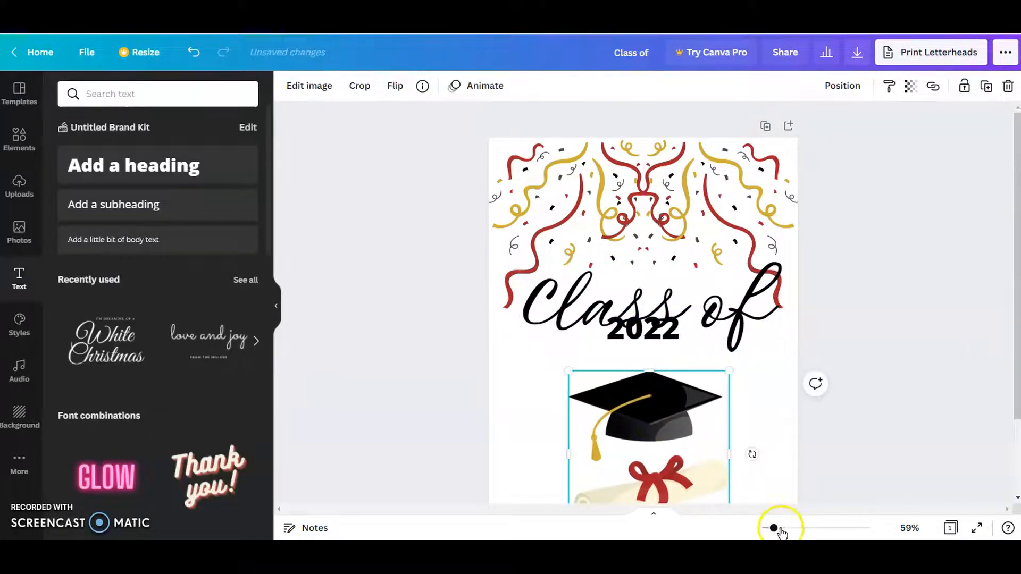
{"action": "left_click_drag", "start_coordinate": [774, 528], "coordinate": [770, 526]}
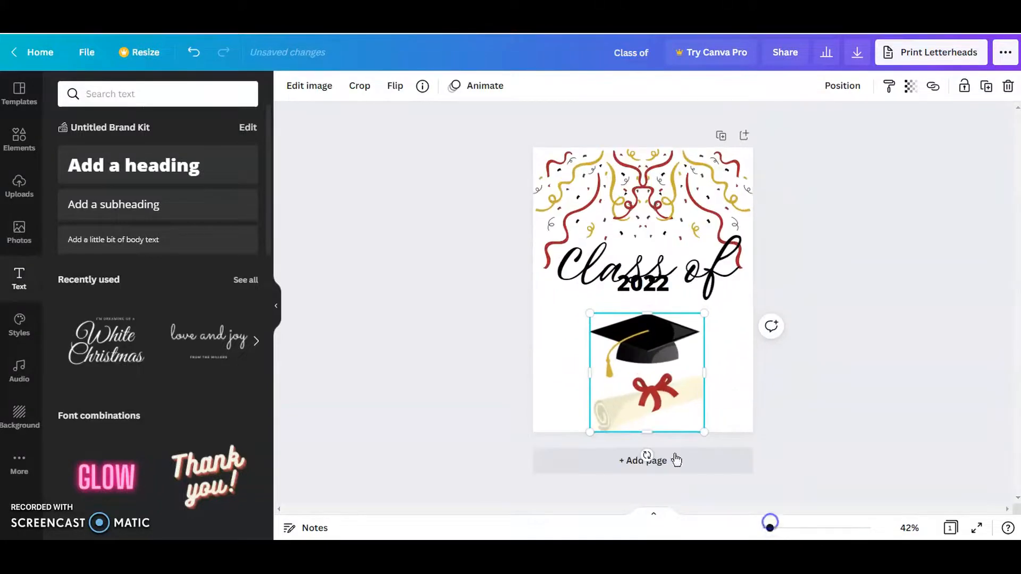
{"action": "left_click_drag", "start_coordinate": [646, 293], "coordinate": [650, 308]}
Shrink the "Class of" heading to size 116 and centre it above "2022" between the confetti streamers.
{"action": "mouse_move", "coordinate": [654, 274]}
{"action": "left_mouse_down"}
{"action": "mouse_move", "coordinate": [651, 285]}
{"action": "mouse_move", "coordinate": [651, 264]}
{"action": "left_mouse_up"}
{"action": "left_click_drag", "start_coordinate": [731, 240], "coordinate": [704, 248]}
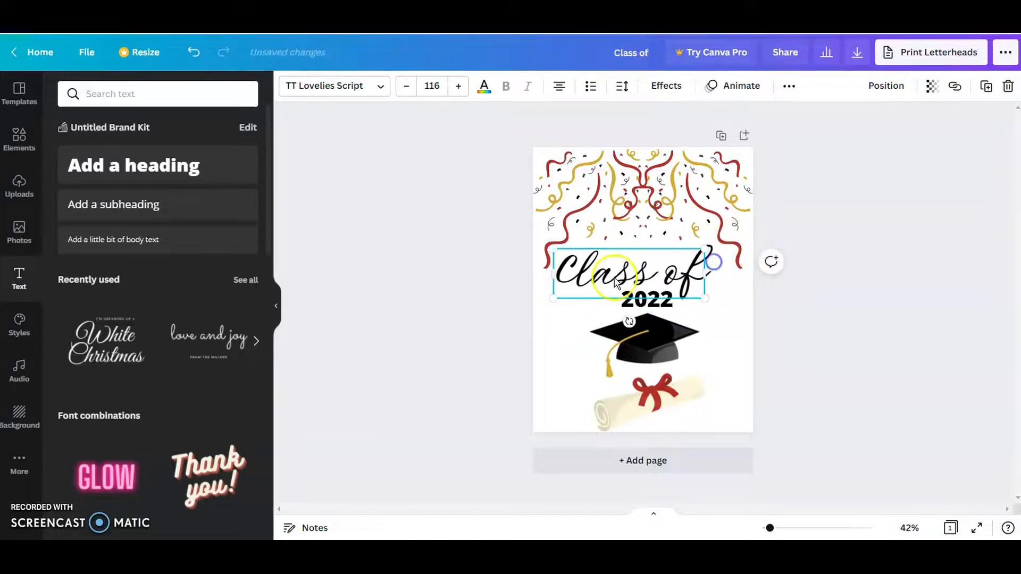
{"action": "left_click_drag", "start_coordinate": [621, 262], "coordinate": [636, 262]}
{"action": "left_click", "coordinate": [729, 330]}
{"action": "left_click", "coordinate": [647, 379]}
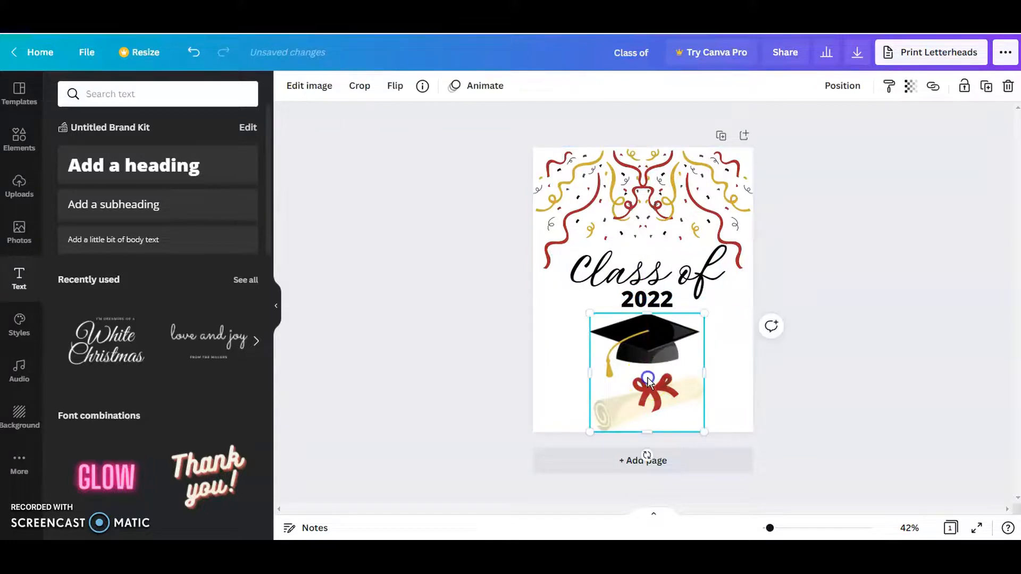
Change the font of the "2022" heading to Anton.
{"action": "left_click", "coordinate": [649, 303]}
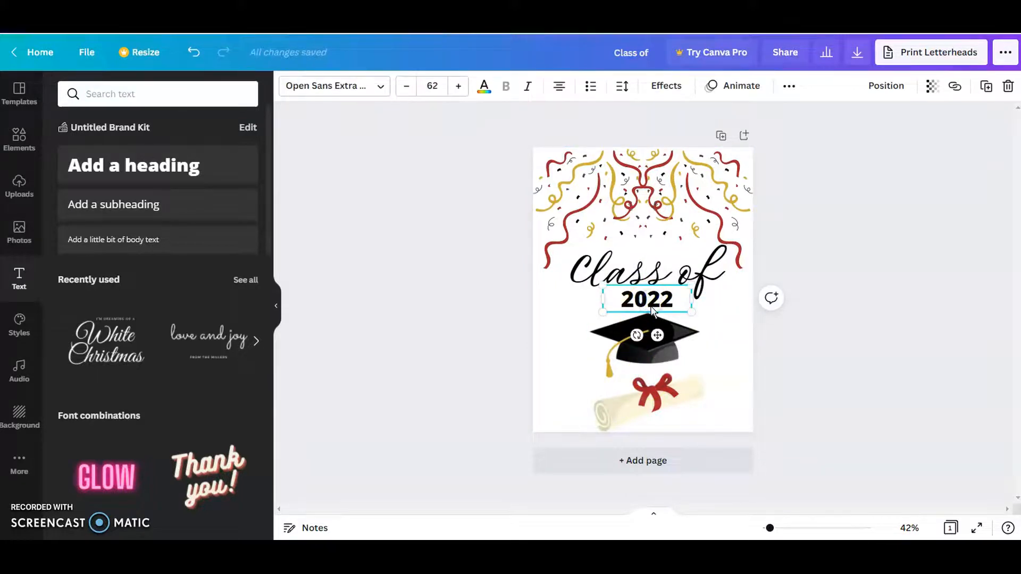
{"action": "left_click", "coordinate": [403, 87]}
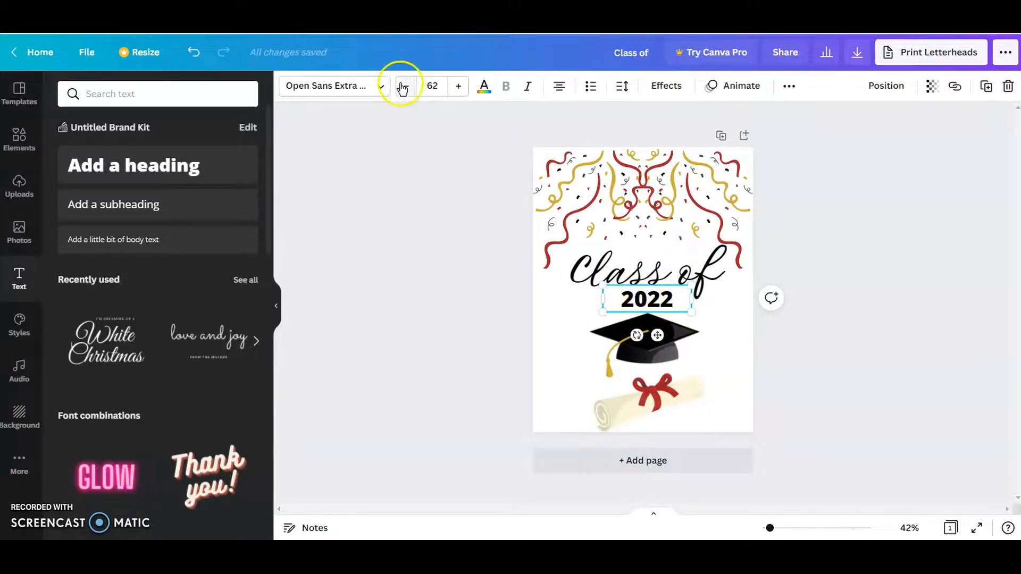
{"action": "left_click", "coordinate": [358, 88]}
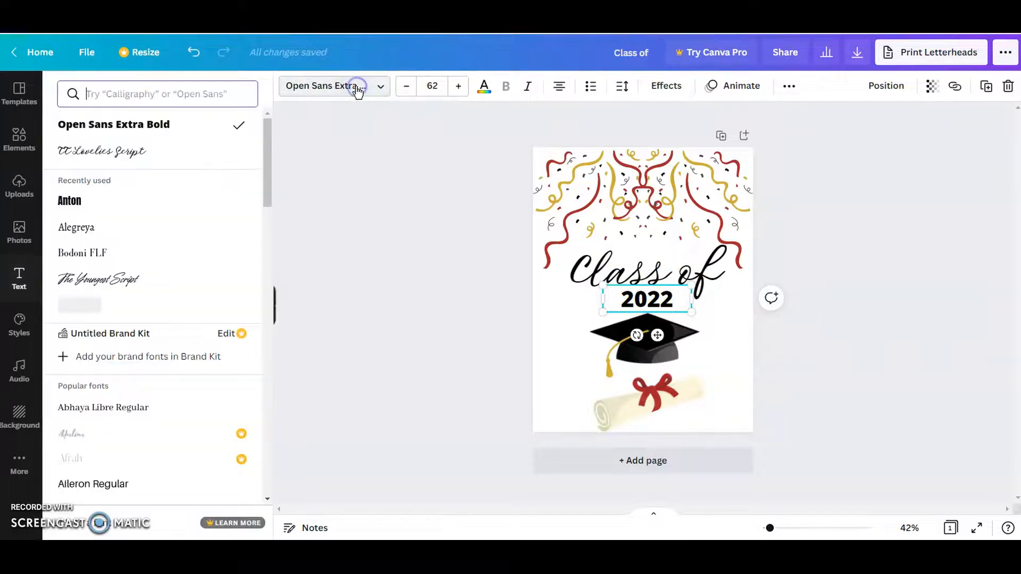
{"action": "left_click", "coordinate": [145, 206]}
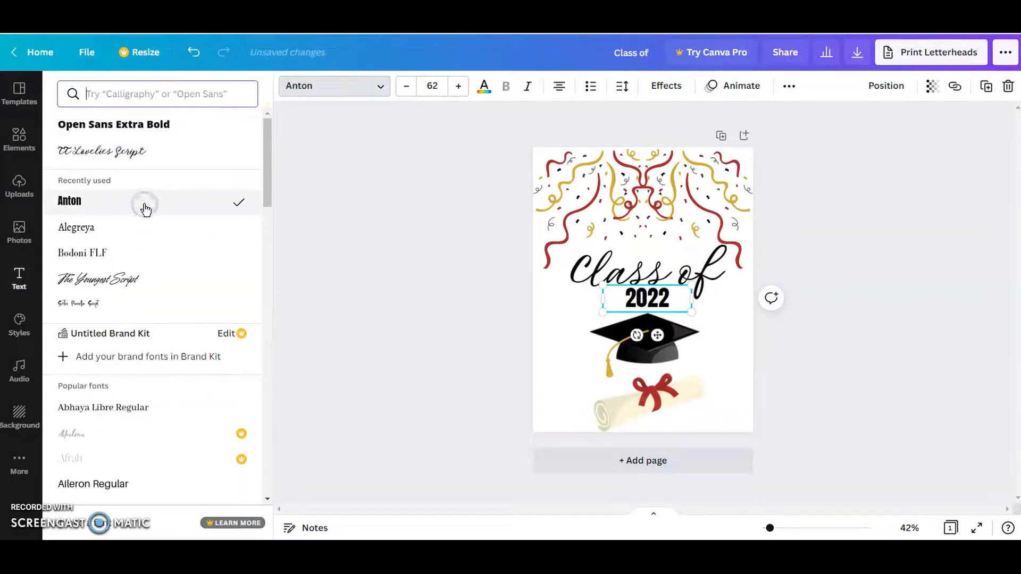
{"action": "left_click", "coordinate": [713, 368]}
{"action": "left_click", "coordinate": [674, 375]}
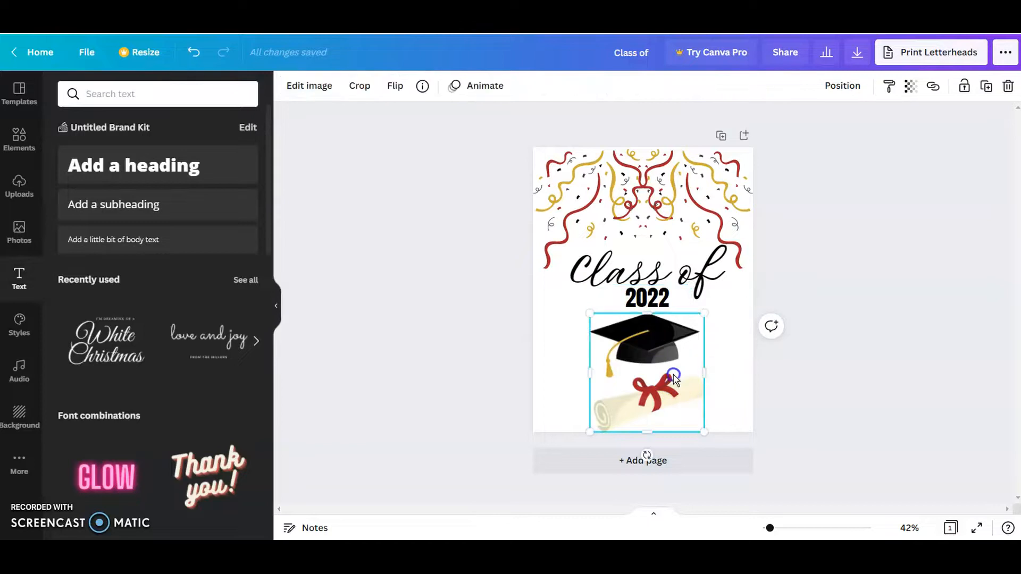
Recolour the "Class of" heading red and the "2022" heading gold, using the cap graphic's photo colours.
{"action": "left_click", "coordinate": [675, 277]}
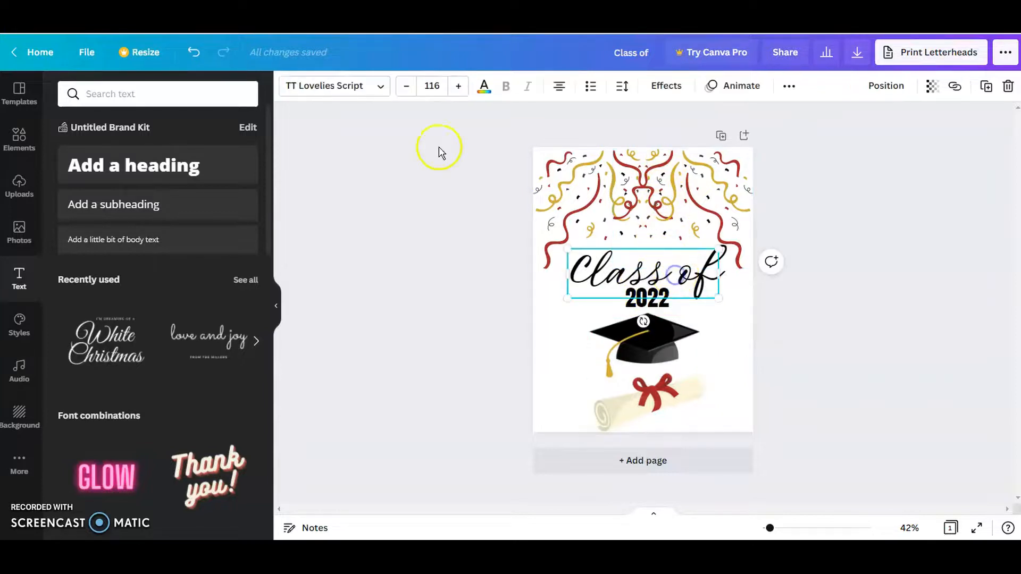
{"action": "left_click", "coordinate": [484, 86]}
{"action": "left_click", "coordinate": [209, 355]}
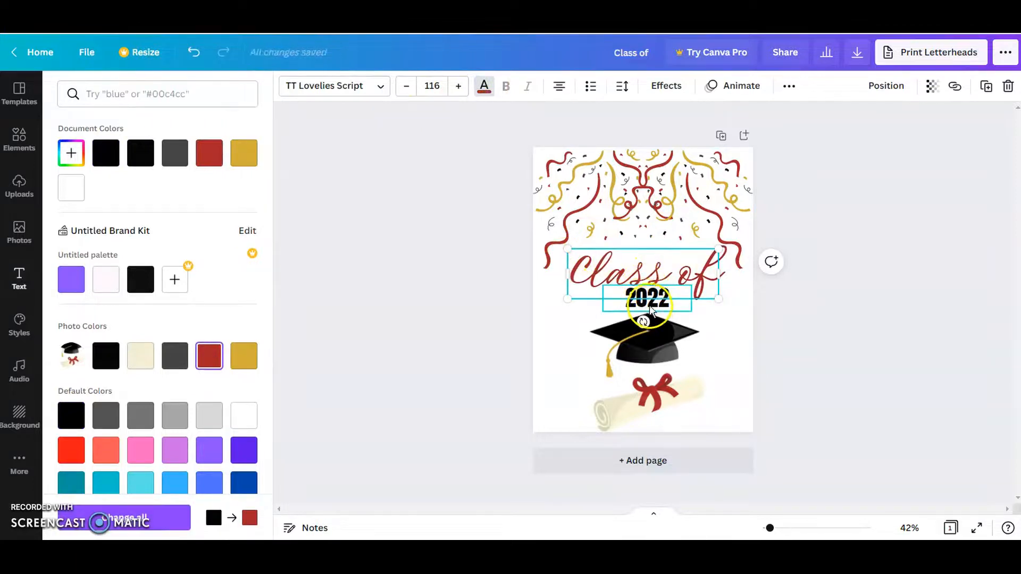
{"action": "left_click", "coordinate": [647, 297]}
{"action": "left_click", "coordinate": [252, 356]}
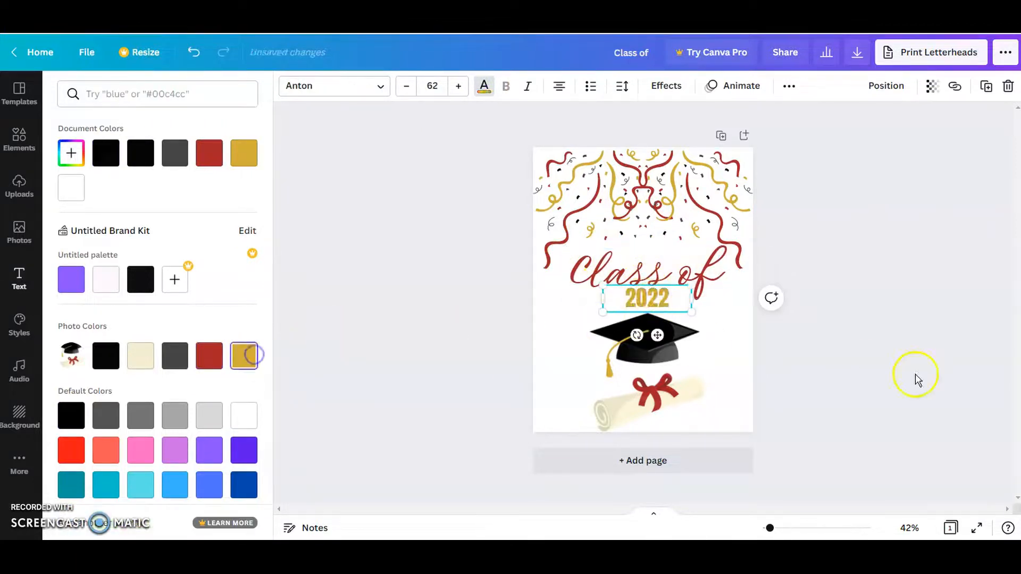
{"action": "left_click", "coordinate": [881, 379]}
{"action": "left_click", "coordinate": [824, 343]}
Swap the heading colours using the cap graphic's photo colours, making "2022" red and "Class of" gold.
{"action": "left_click", "coordinate": [665, 303]}
{"action": "left_click", "coordinate": [484, 85]}
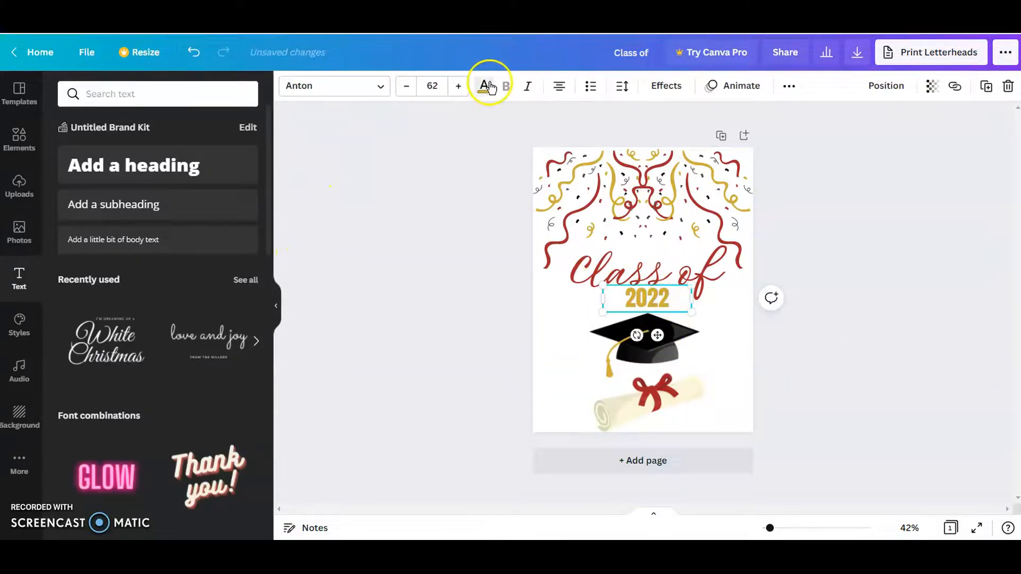
{"action": "left_click", "coordinate": [206, 314]}
{"action": "left_click", "coordinate": [830, 343]}
{"action": "left_click", "coordinate": [852, 390]}
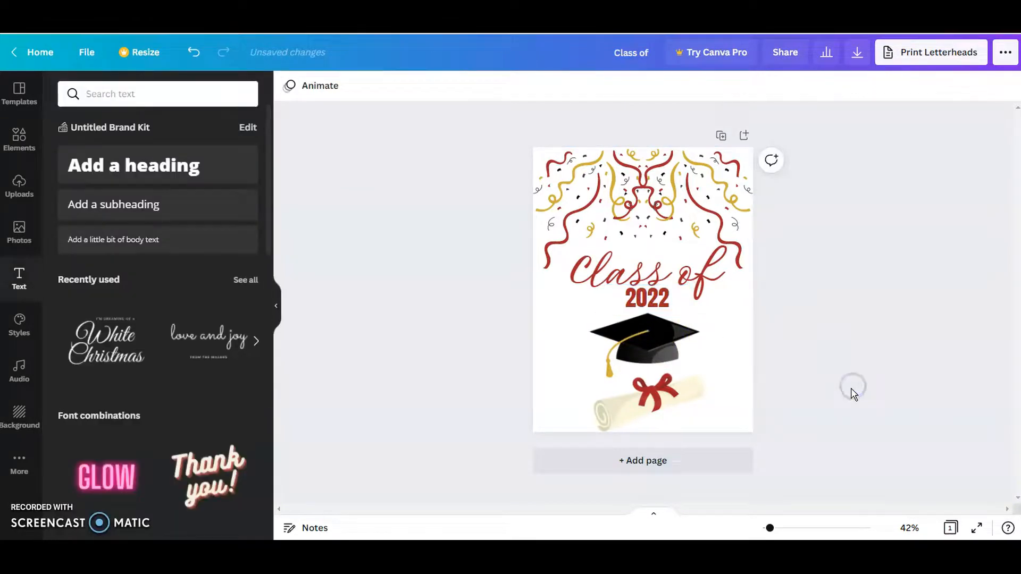
{"action": "left_click", "coordinate": [652, 269]}
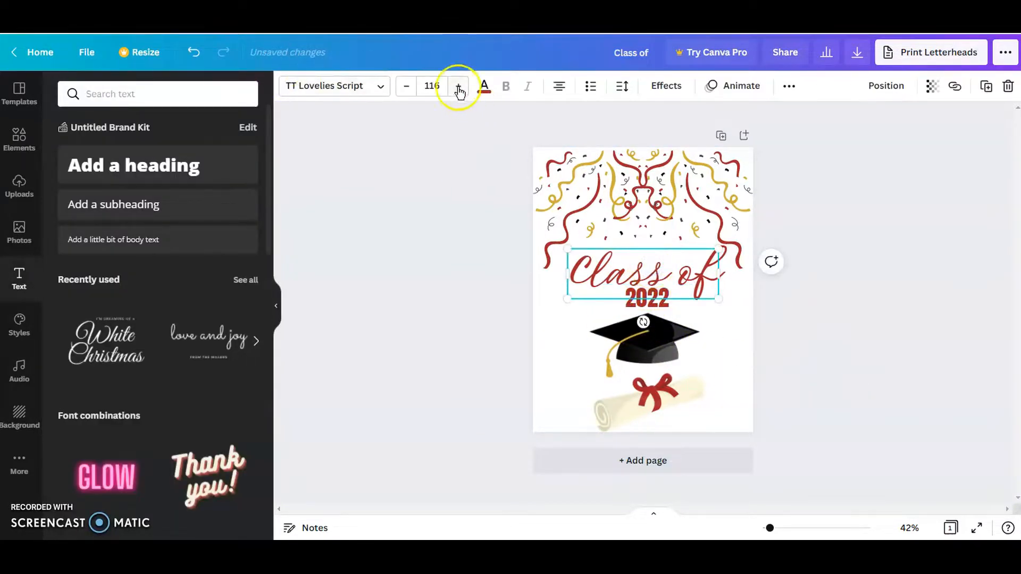
{"action": "left_click", "coordinate": [482, 86]}
{"action": "left_click", "coordinate": [243, 319]}
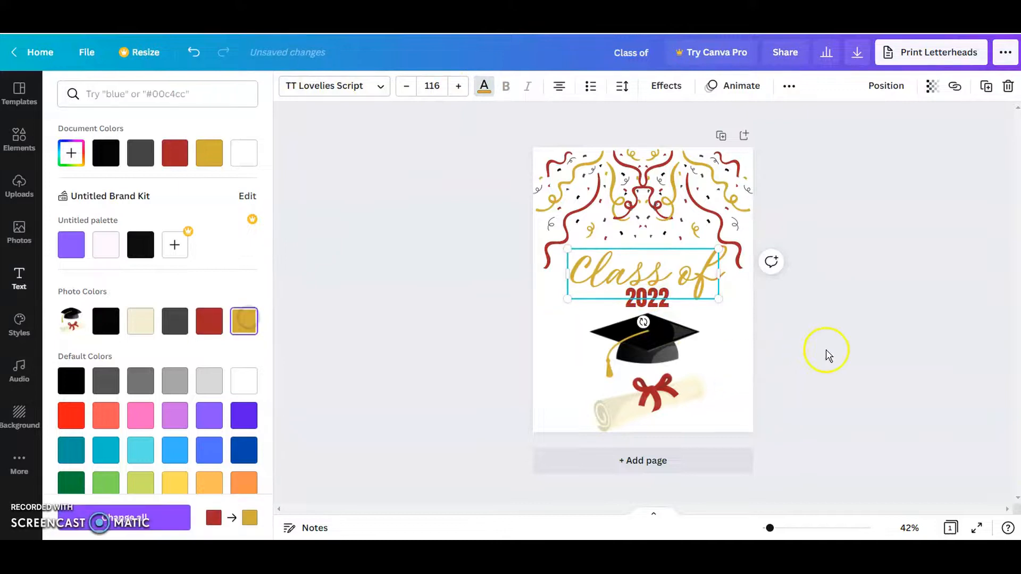
Recolour the "2022" heading gold to match "Class of", using the cap graphic's photo colours.
{"action": "left_click", "coordinate": [837, 349]}
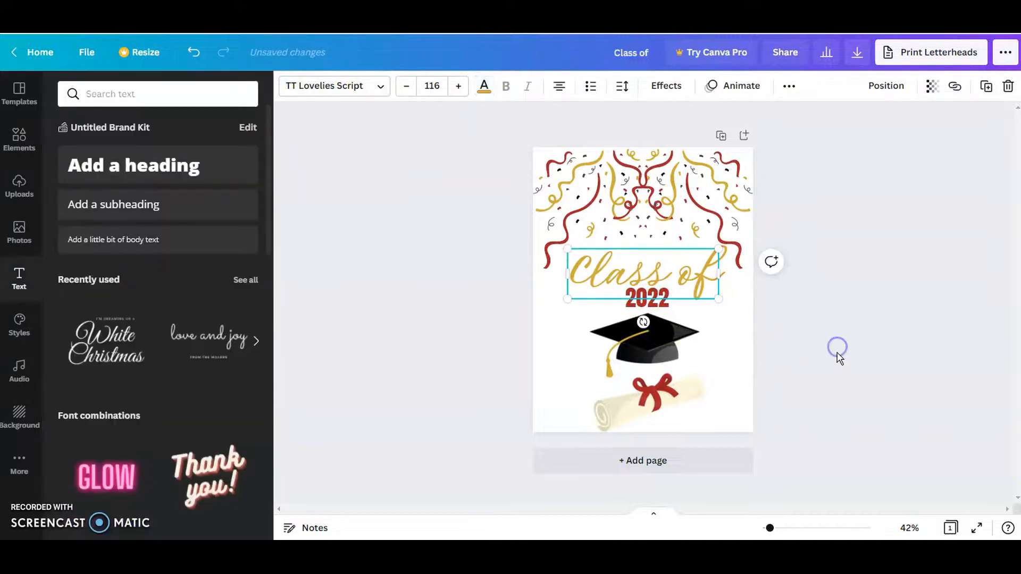
{"action": "left_click", "coordinate": [885, 414]}
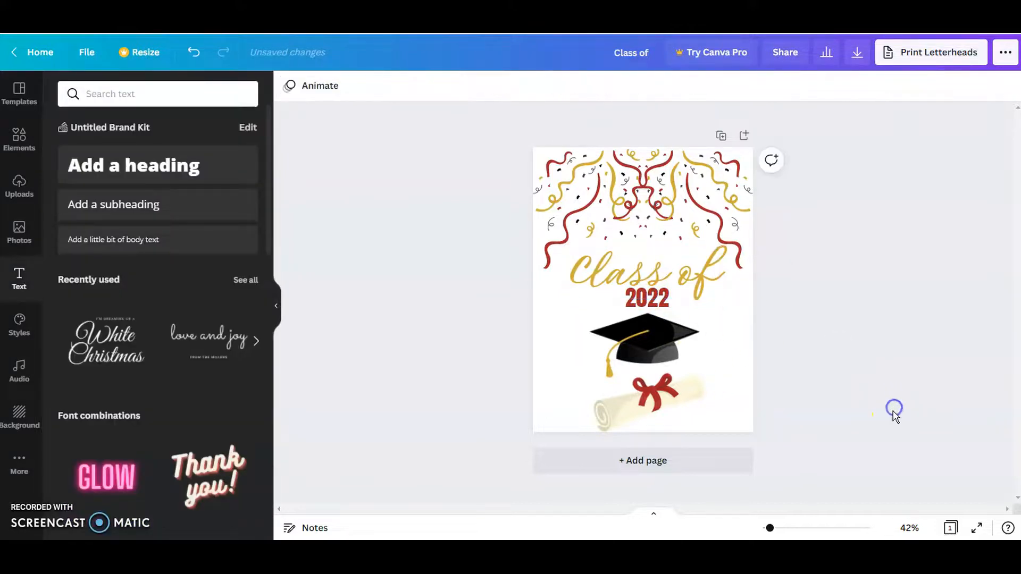
{"action": "left_click", "coordinate": [655, 298]}
{"action": "left_click", "coordinate": [482, 87]}
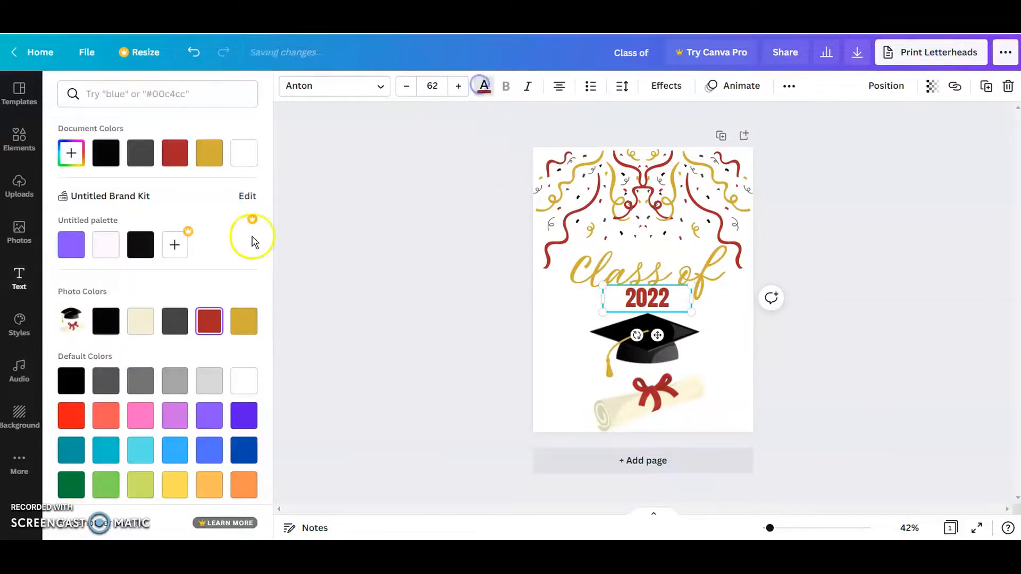
{"action": "left_click", "coordinate": [241, 323]}
{"action": "left_click", "coordinate": [903, 416]}
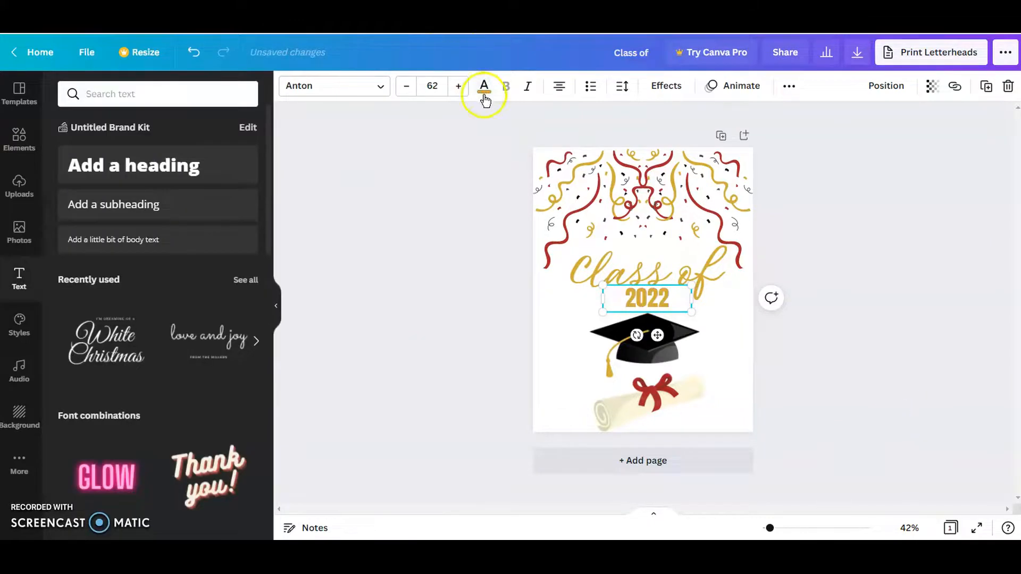
Enlarge the "Class of" heading to size 125 and centre it above "2022", slightly higher between the streamers.
{"action": "left_click", "coordinate": [689, 271]}
{"action": "left_click_drag", "start_coordinate": [564, 297], "coordinate": [557, 326]}
{"action": "left_click_drag", "start_coordinate": [617, 271], "coordinate": [626, 265]}
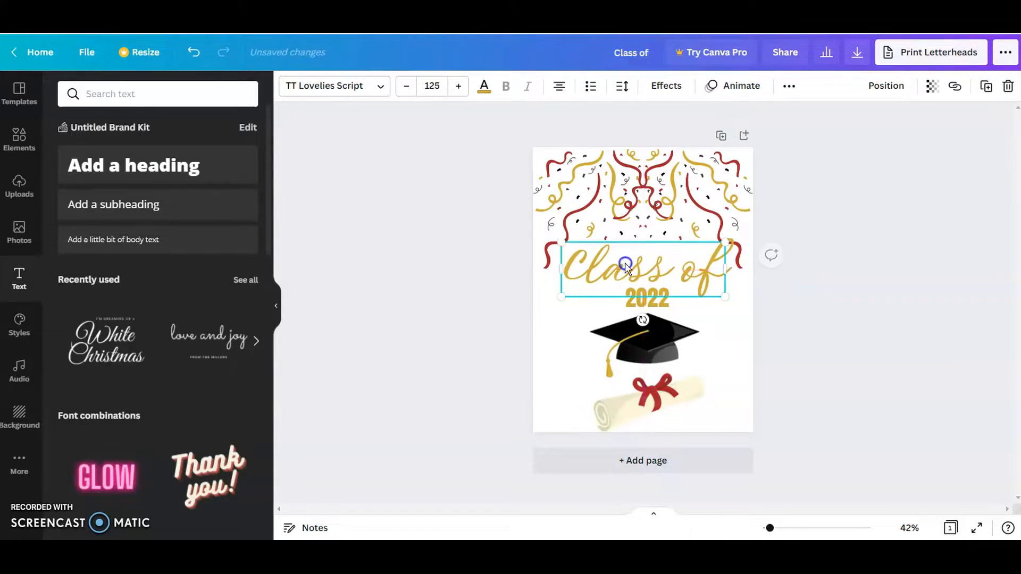
{"action": "left_click", "coordinate": [880, 329]}
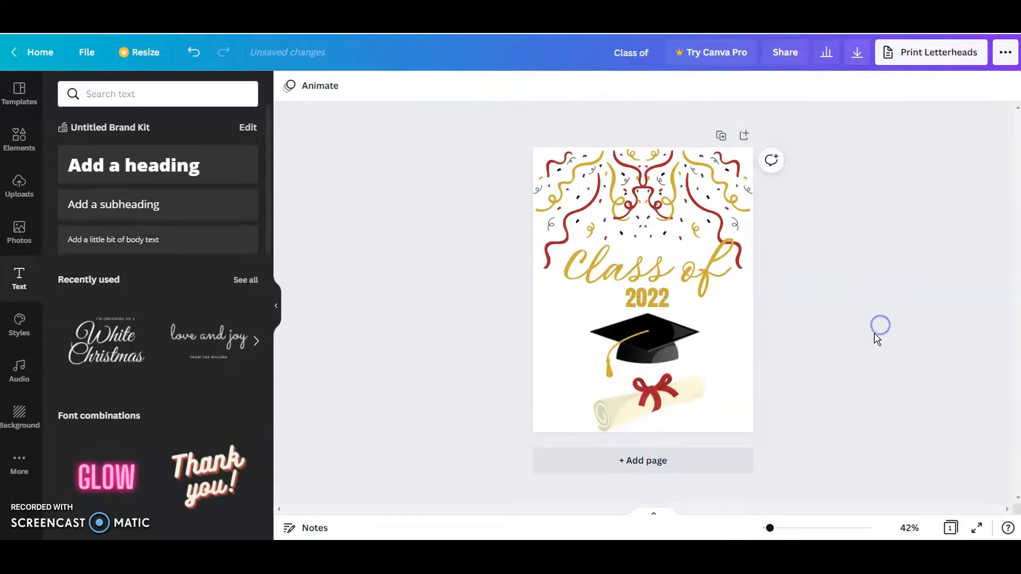
Recolour the "Class of" heading red using the cap graphic's photo colours.
{"action": "left_click", "coordinate": [690, 266]}
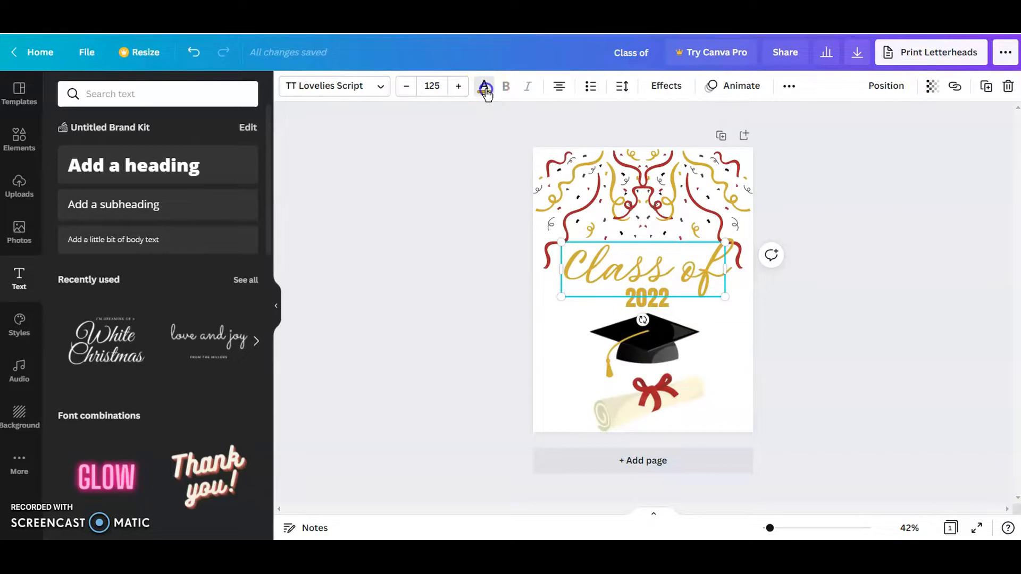
{"action": "left_click", "coordinate": [484, 86]}
{"action": "left_click", "coordinate": [211, 323]}
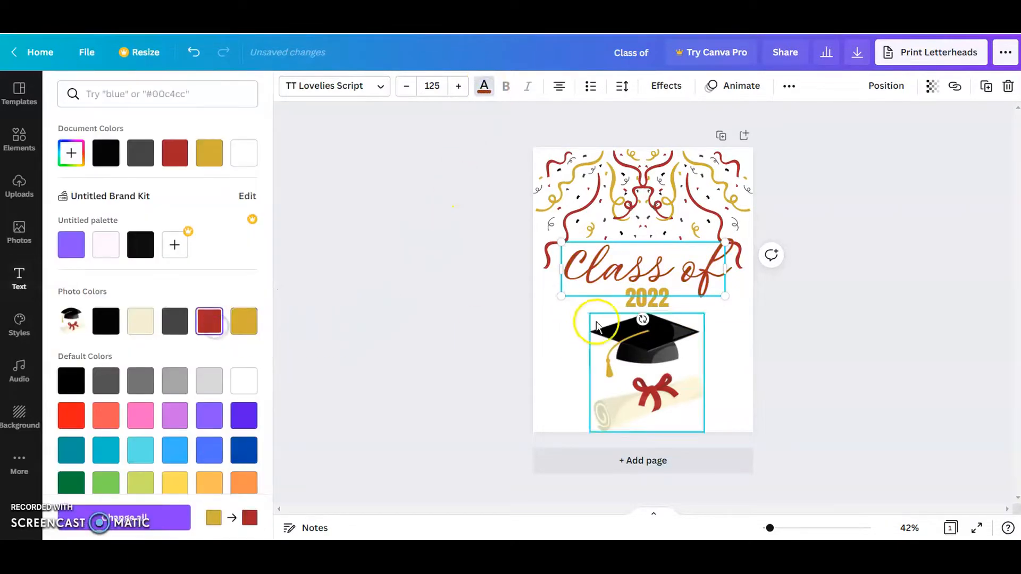
Recolour both the "2022" and "Class of" headings black, using the cap graphic's photo colours.
{"action": "left_click", "coordinate": [647, 298]}
{"action": "left_click", "coordinate": [105, 321]}
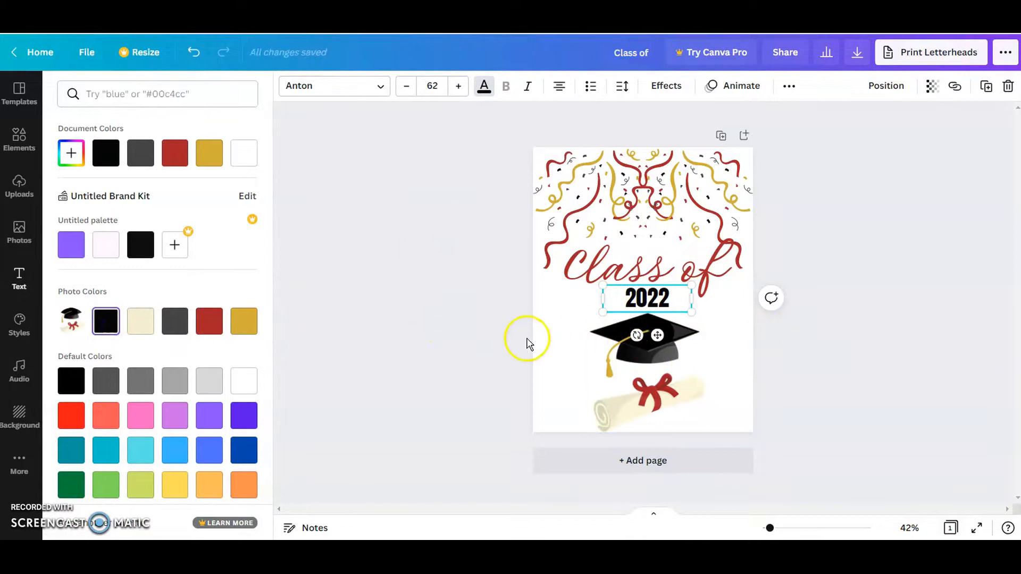
{"action": "left_click", "coordinate": [900, 355]}
{"action": "left_click", "coordinate": [643, 266]}
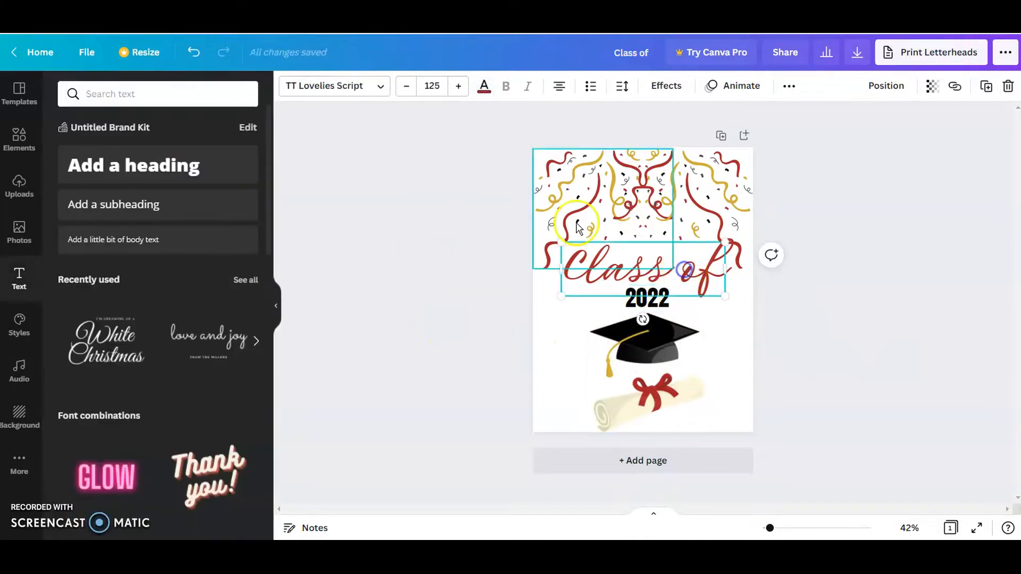
{"action": "left_click", "coordinate": [481, 82]}
{"action": "left_click", "coordinate": [105, 321]}
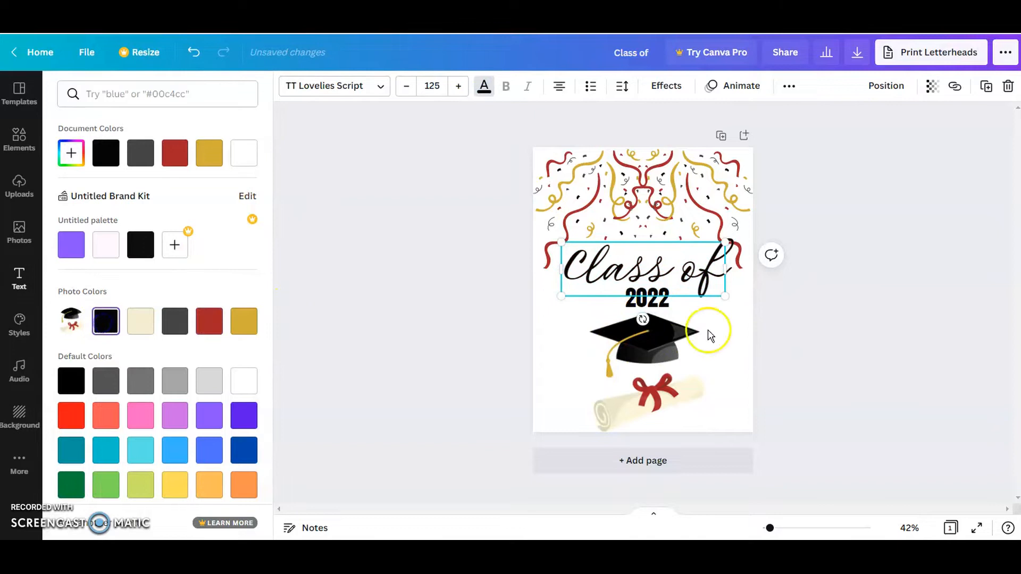
{"action": "left_click", "coordinate": [893, 373]}
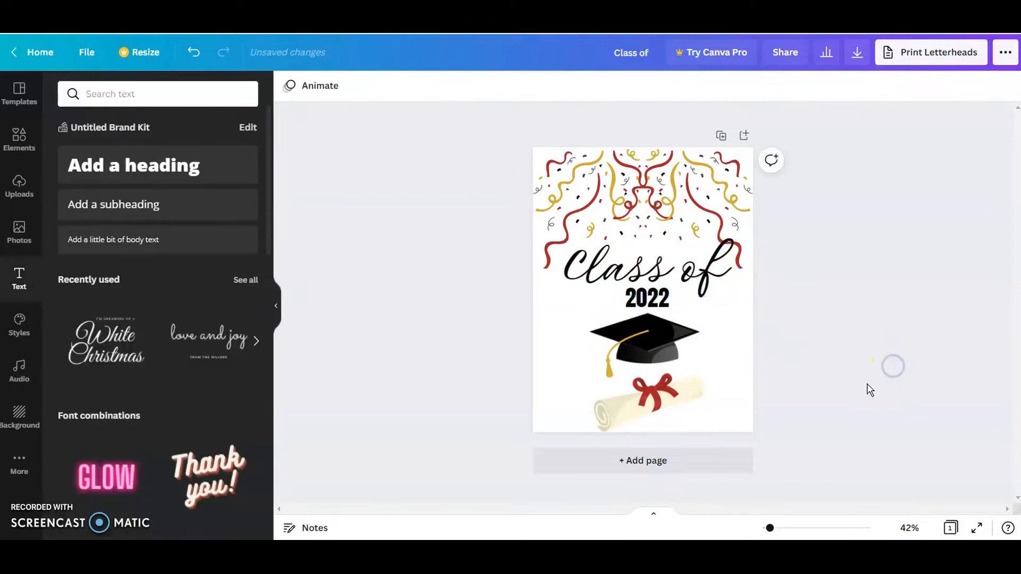